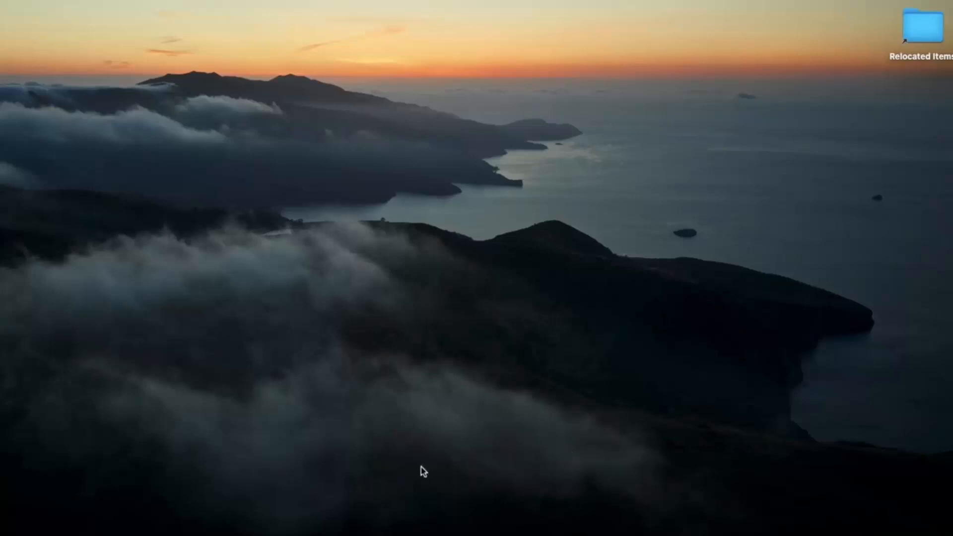
- Bring Safari forward to review the React Native Elements Pricing docs page
{"action": "left_click", "coordinate": [177, 530]}
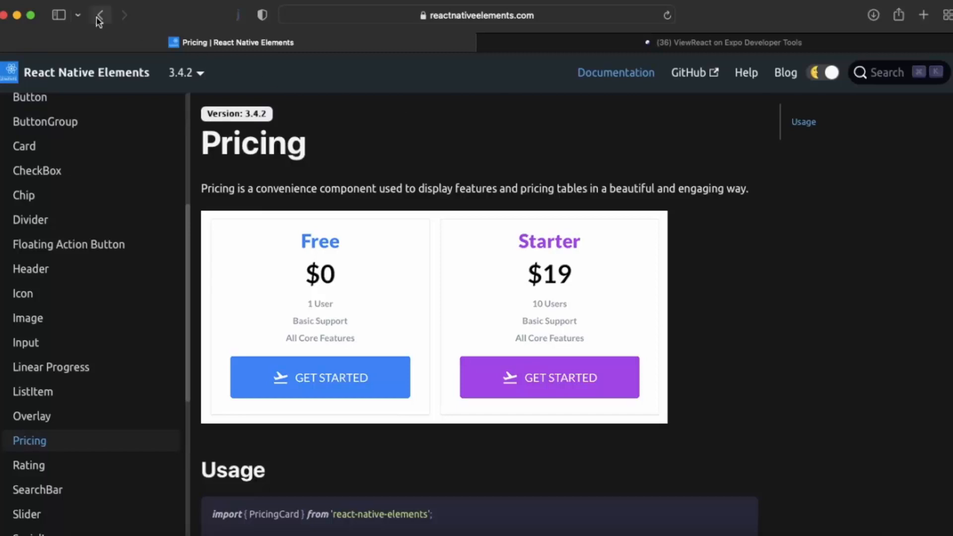
- Show App.js in VS Code beside the iPhone 13 simulator with the caret between the View tags
{"action": "left_click", "coordinate": [17, 14]}
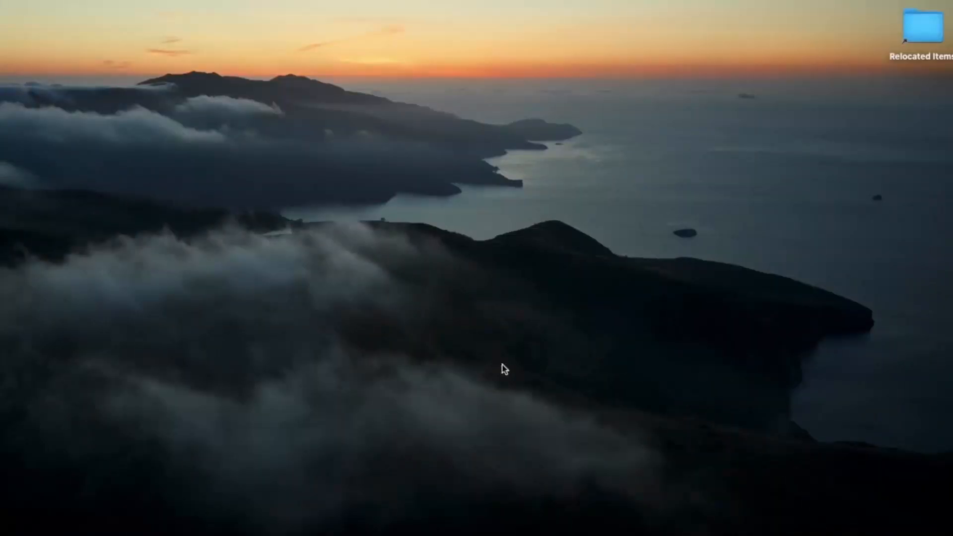
{"action": "left_click", "coordinate": [556, 531]}
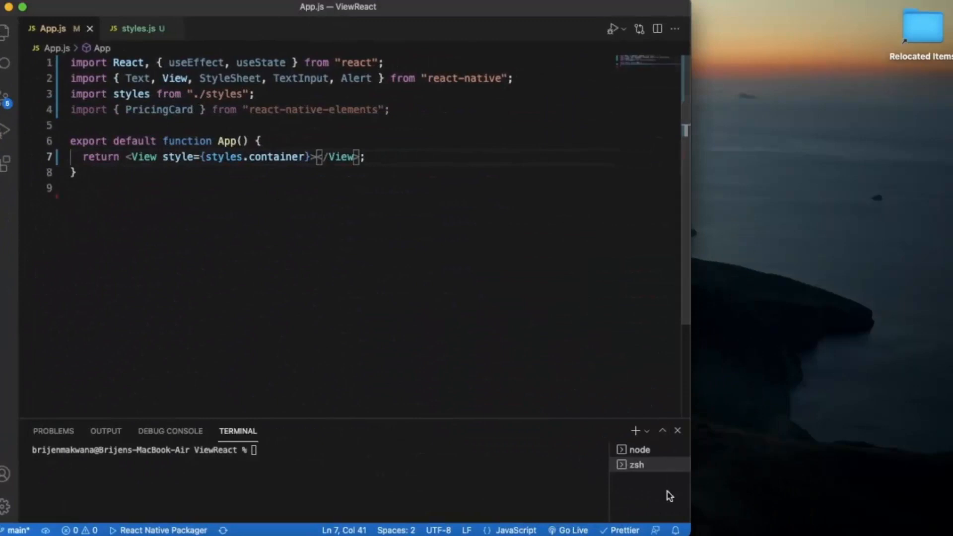
{"action": "left_click", "coordinate": [620, 530]}
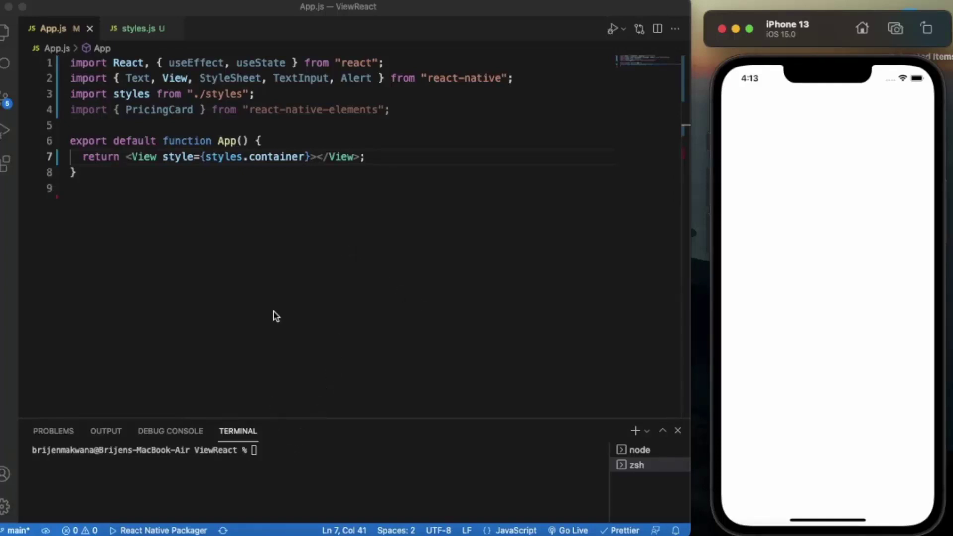
{"action": "left_click", "coordinate": [233, 215]}
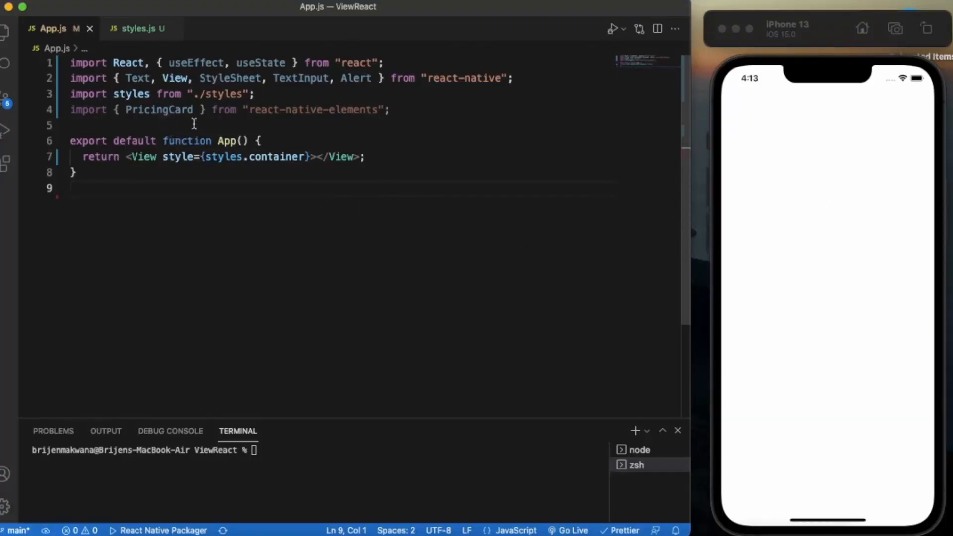
{"action": "left_click", "coordinate": [316, 157]}
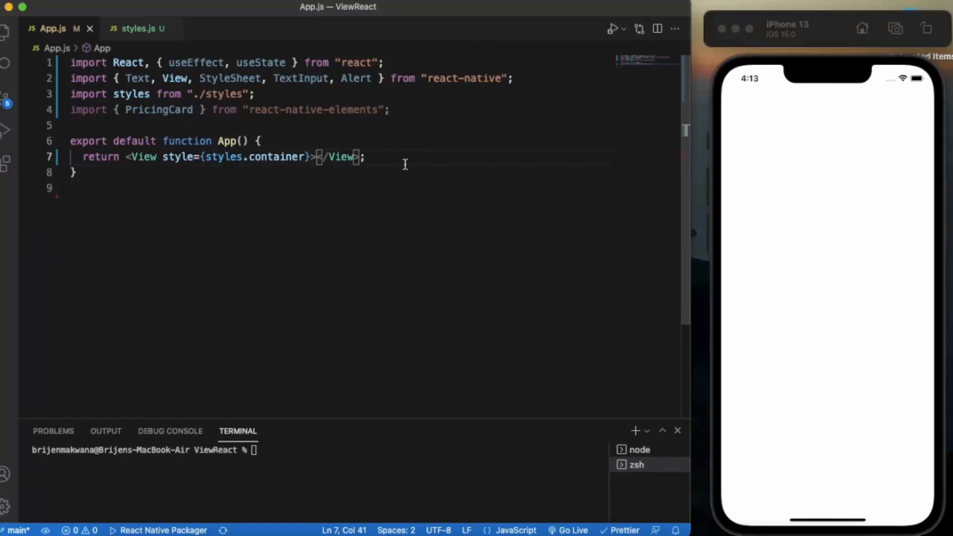
- Add a self-closing PricingCard inside the View with color="green"
{"action": "key", "text": "Return"}
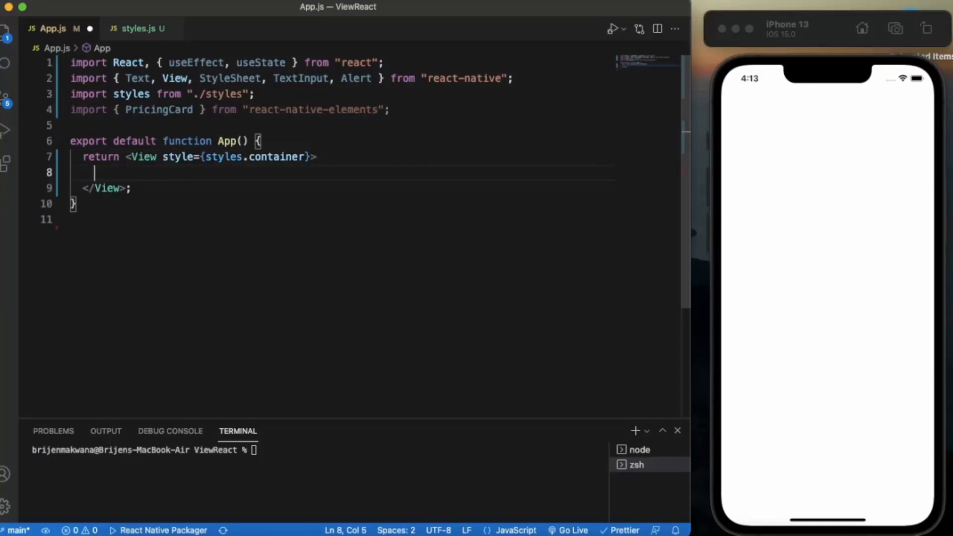
{"action": "type", "text": "<"}
{"action": "type", "text": "Pri"}
{"action": "key", "text": "Return"}
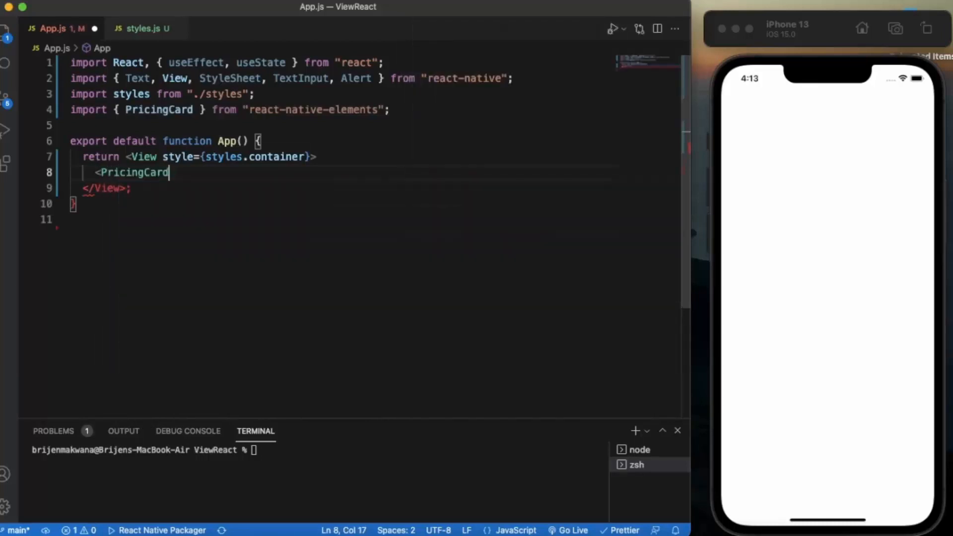
{"action": "type", "text": "/>"}
{"action": "key", "text": "Left"}
{"action": "key", "text": "Left"}
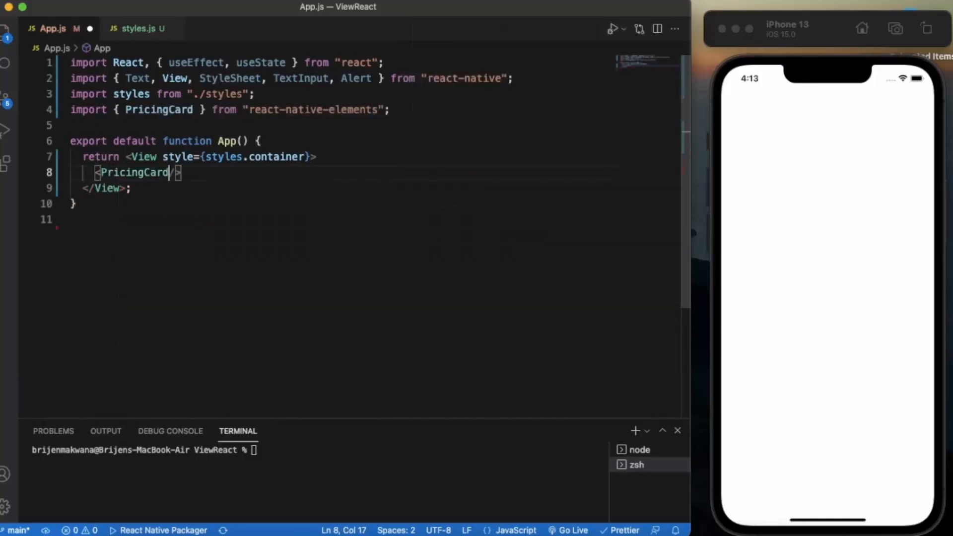
{"action": "key", "text": "Return"}
{"action": "key", "text": "Return"}
{"action": "key", "text": "Up"}
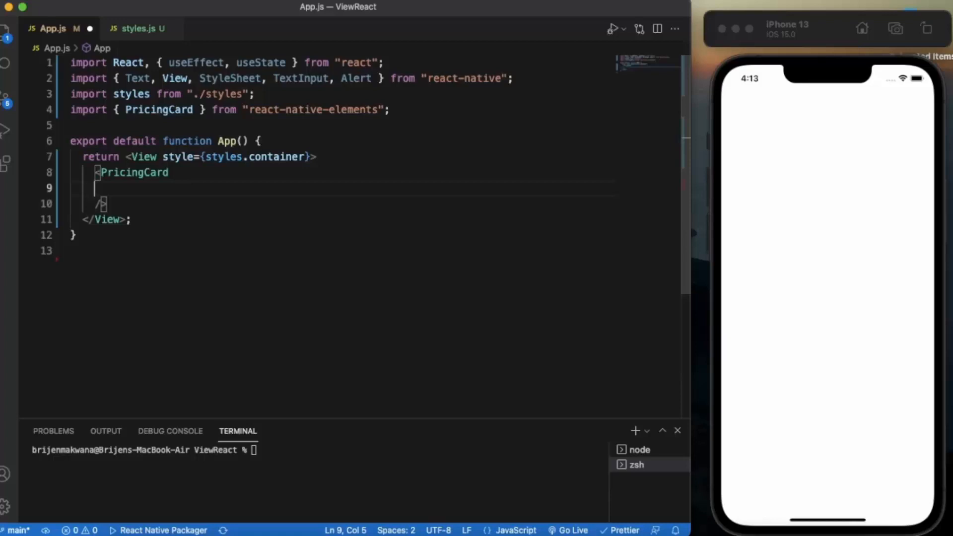
{"action": "type", "text": "co"}
{"action": "key", "text": "Return"}
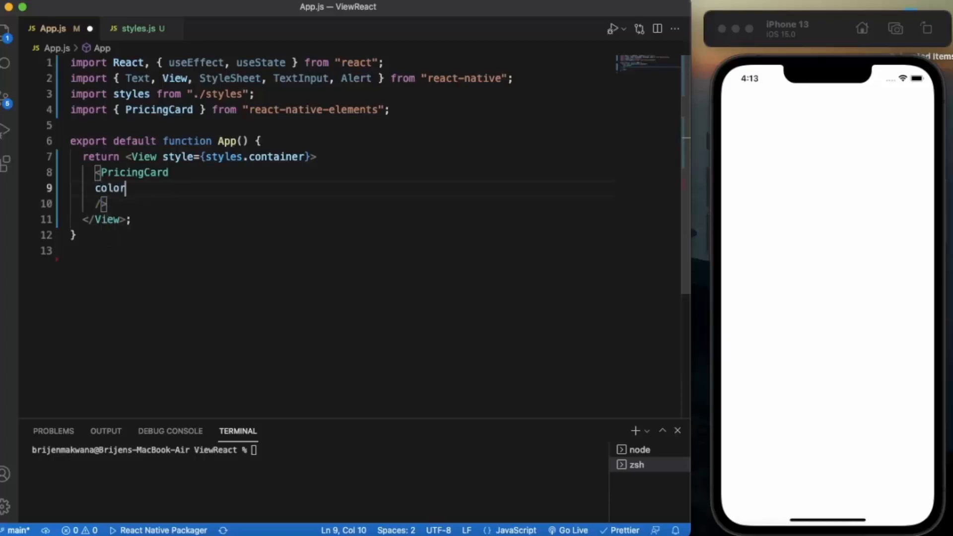
{"action": "type", "text": "="}
{"action": "type", "text": "\"gr"}
{"action": "type", "text": "een"}
{"action": "type", "text": "\","}
{"action": "key", "text": "Return"}
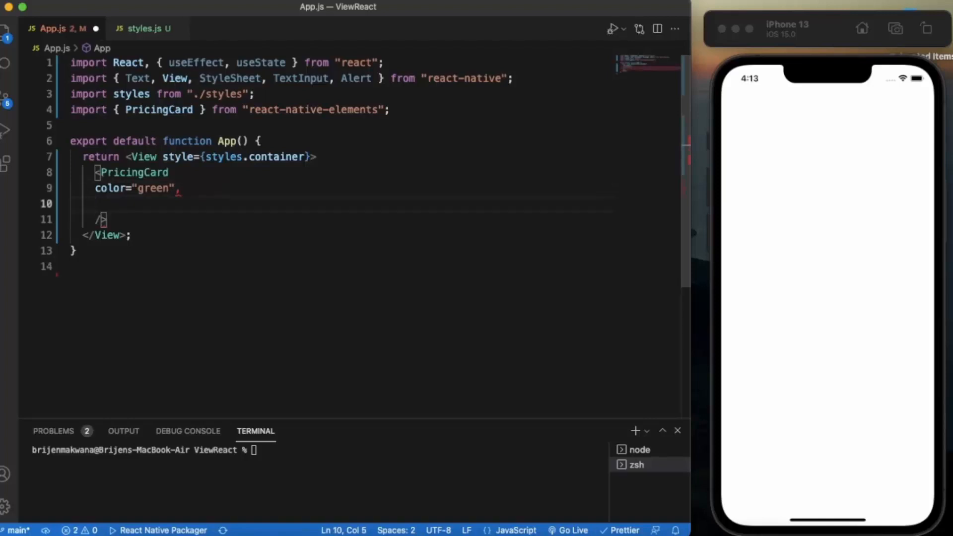
{"action": "type", "text": "ti"}
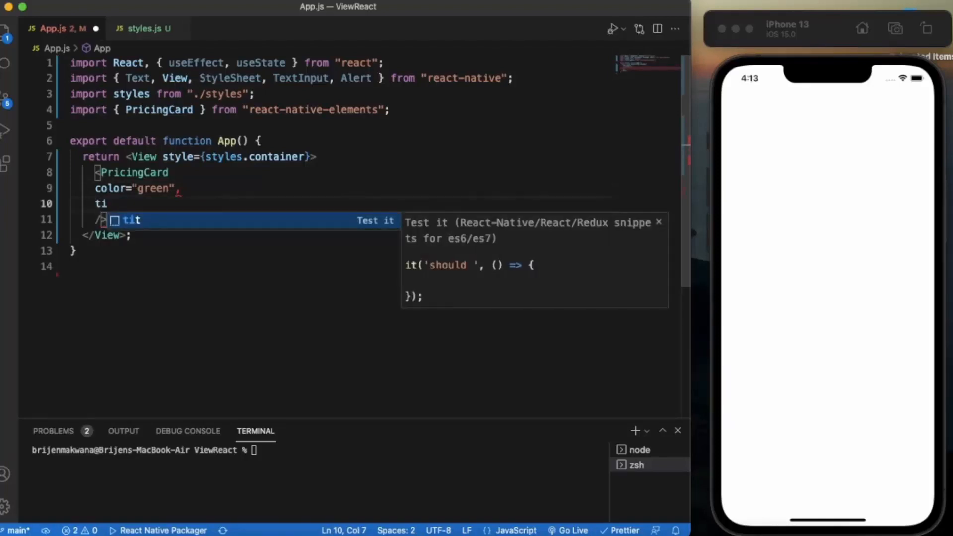
{"action": "type", "text": "tl"}
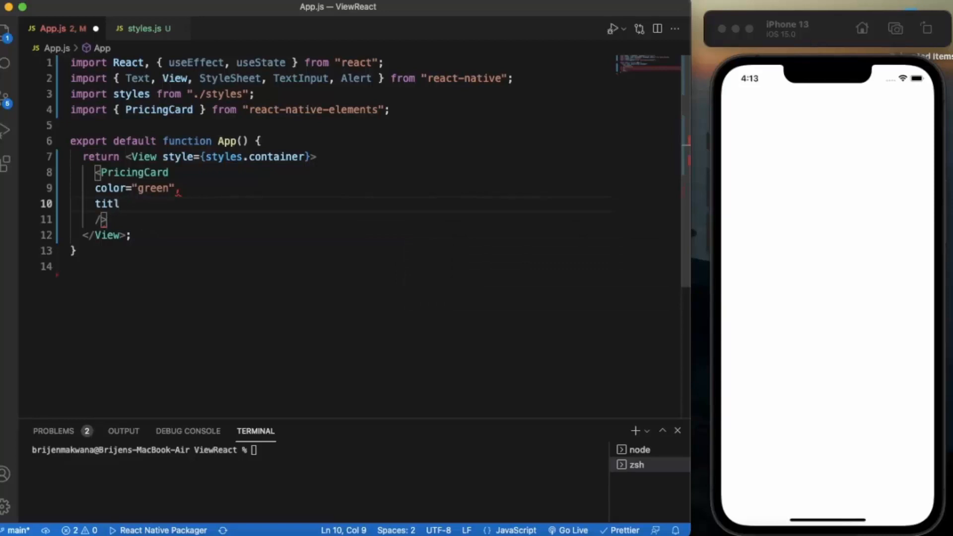
- Remove the stray comma after the color value and add title="Free"
{"action": "left_click", "coordinate": [242, 185]}
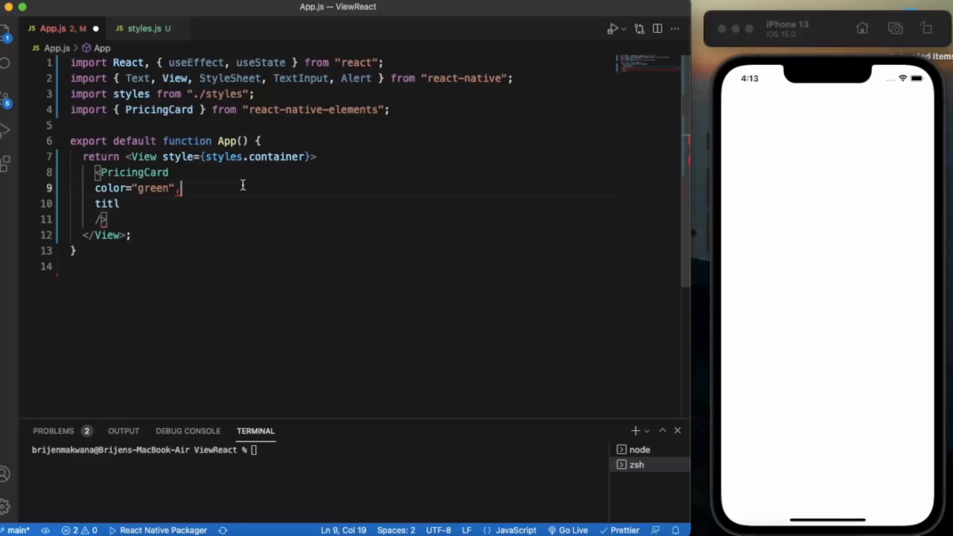
{"action": "key", "text": "BackSpace"}
{"action": "left_click", "coordinate": [128, 208]}
{"action": "type", "text": "e"}
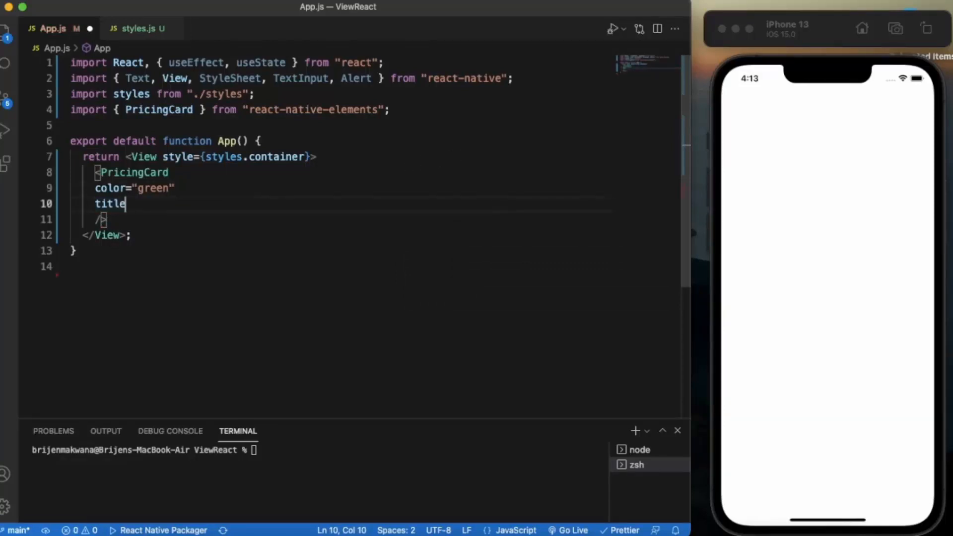
{"action": "type", "text": "="}
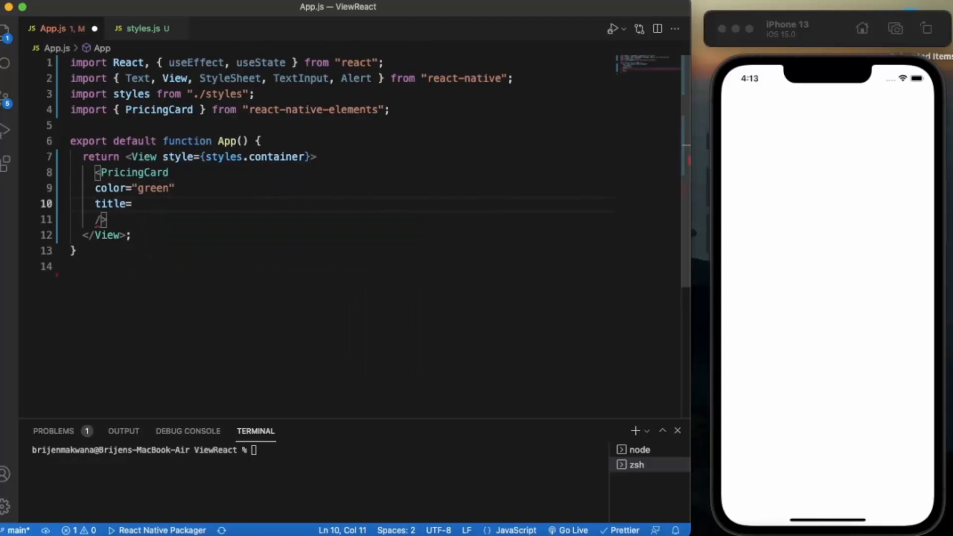
{"action": "type", "text": "\"Free"}
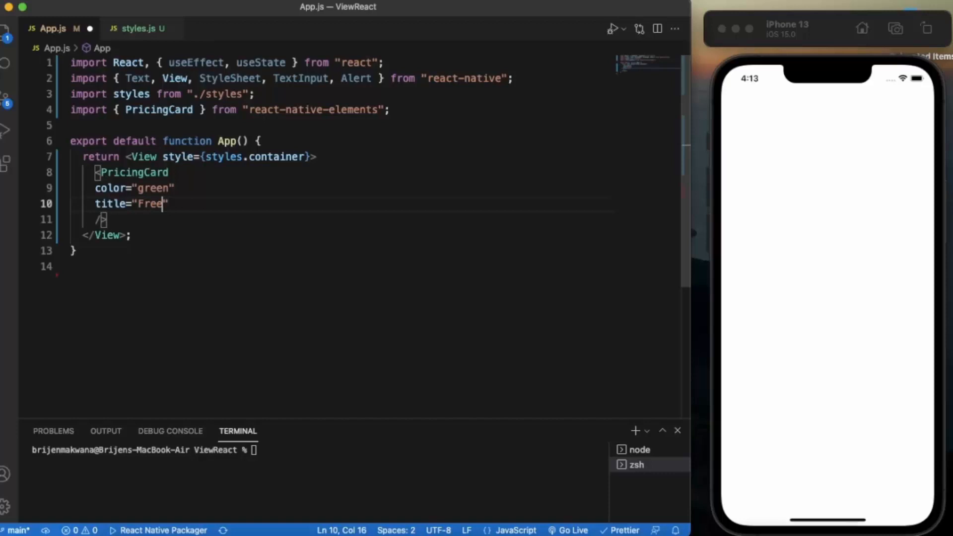
{"action": "left_click", "coordinate": [179, 203]}
- Add price="$0" and info={["1 User","Basic Support","All core Features"]} to the Free card
{"action": "key", "text": "Return"}
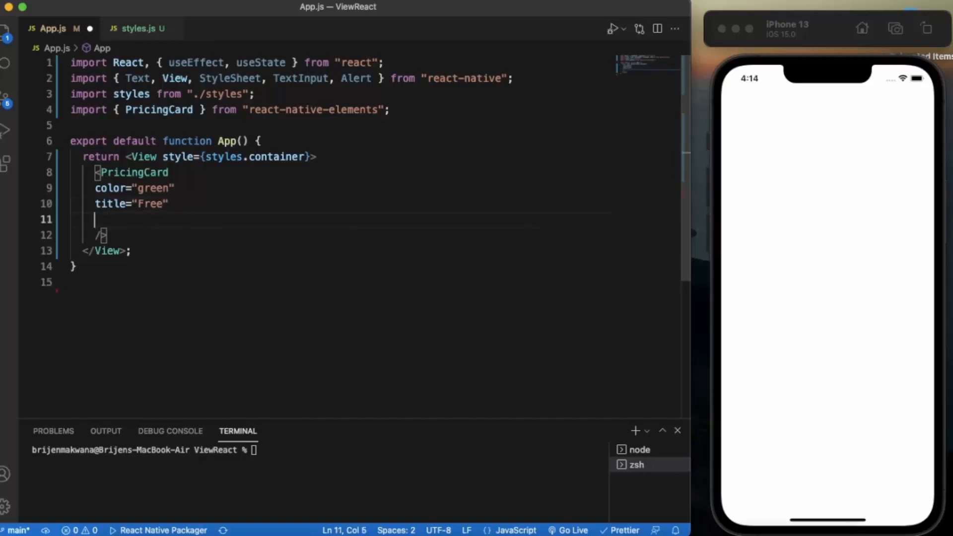
{"action": "type", "text": "pr"}
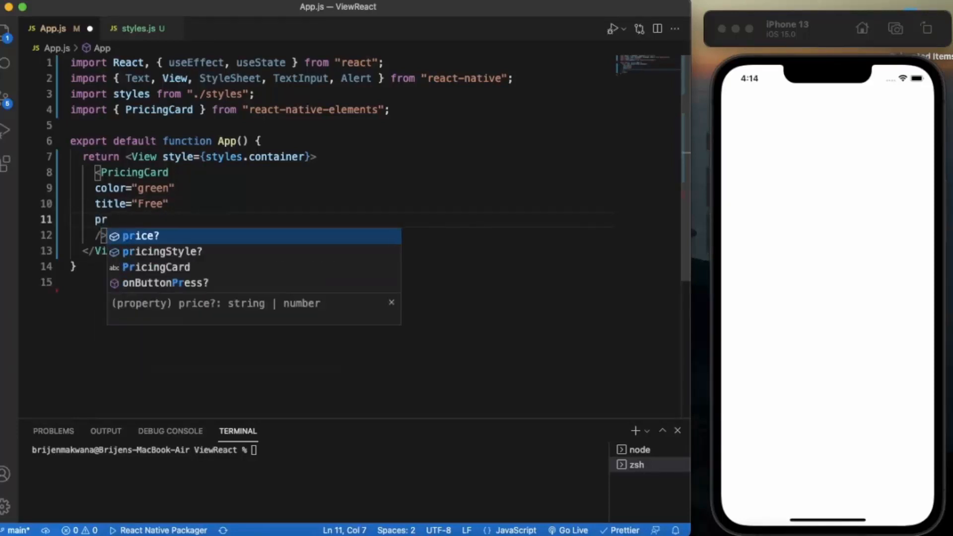
{"action": "key", "text": "Return"}
{"action": "type", "text": "="}
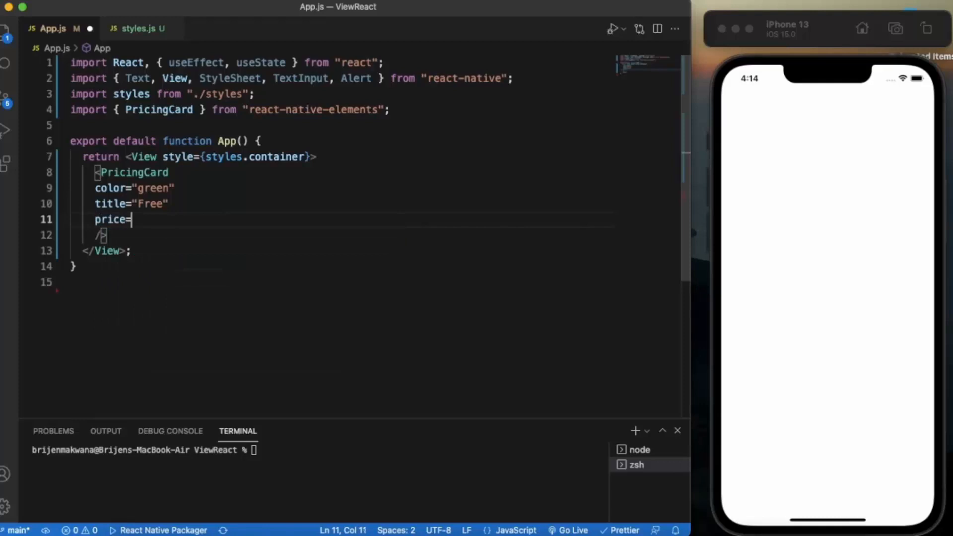
{"action": "type", "text": "\""}
{"action": "type", "text": "$0\""}
{"action": "key", "text": "Return"}
{"action": "type", "text": "in"}
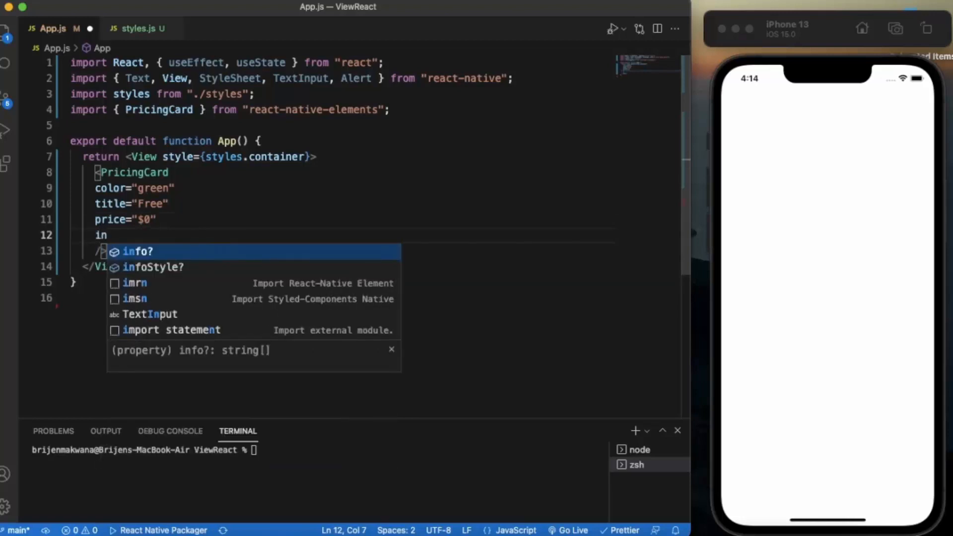
{"action": "type", "text": "fo="}
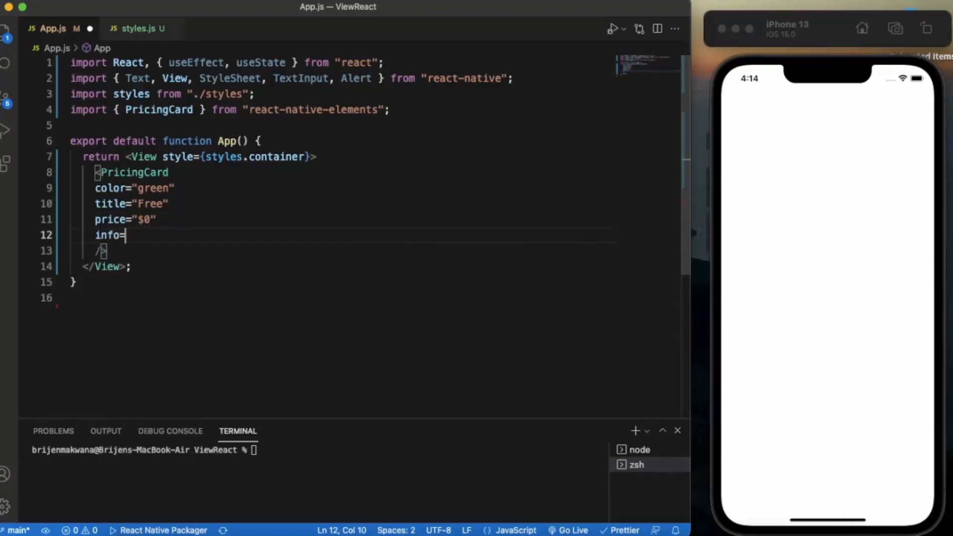
{"action": "type", "text": "{"}
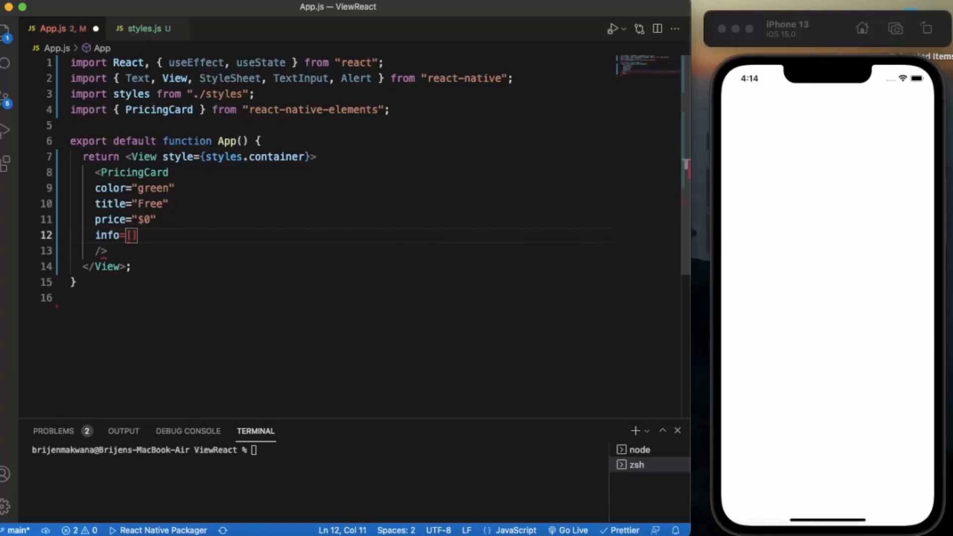
{"action": "type", "text": "["}
{"action": "type", "text": "]"}
{"action": "key", "text": "Left"}
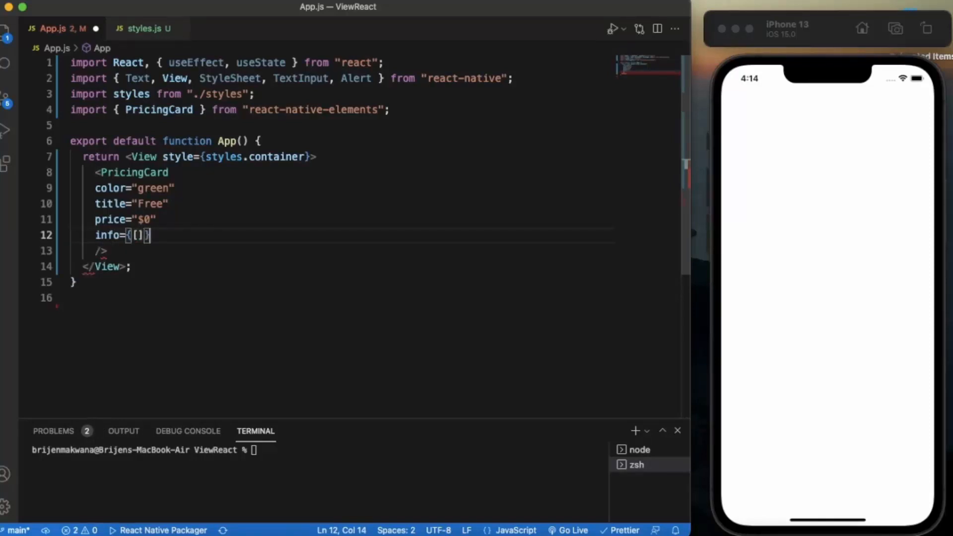
{"action": "type", "text": "\""}
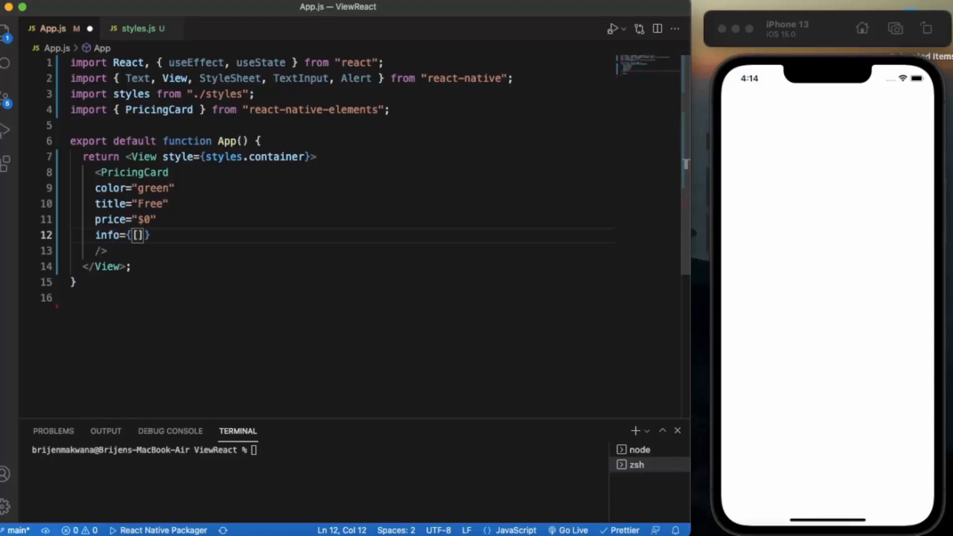
{"action": "type", "text": "1 Us"}
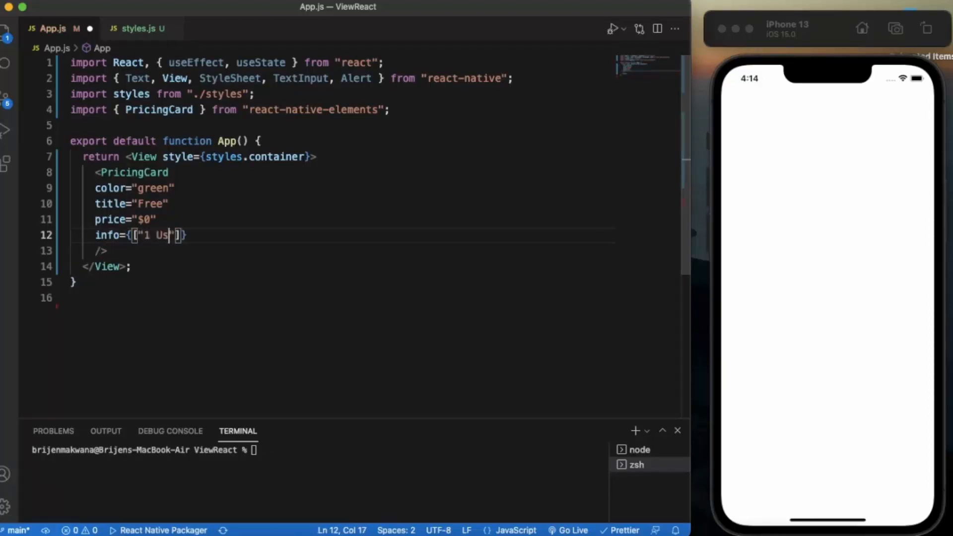
{"action": "type", "text": "er"}
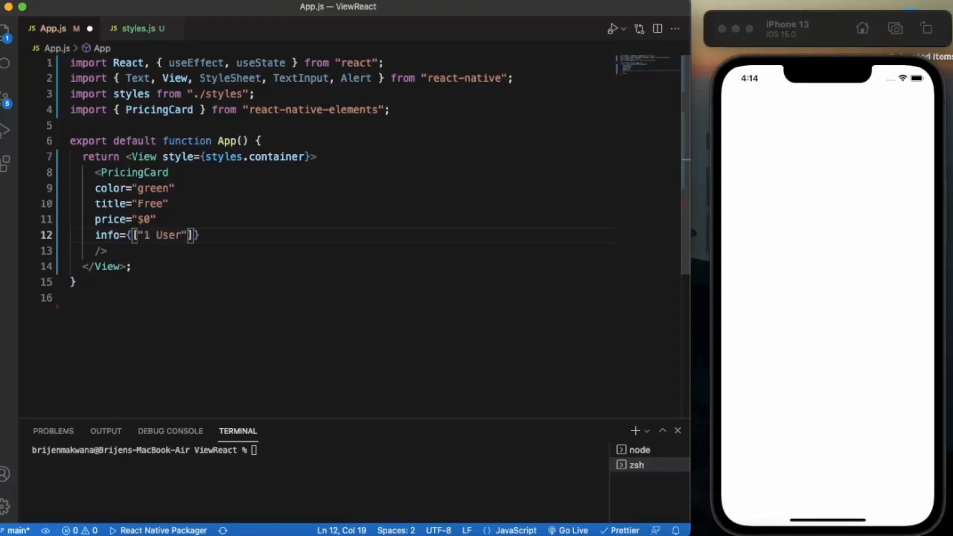
{"action": "key", "text": "Right"}
{"action": "type", "text": ","}
{"action": "type", "text": "\"Bas"}
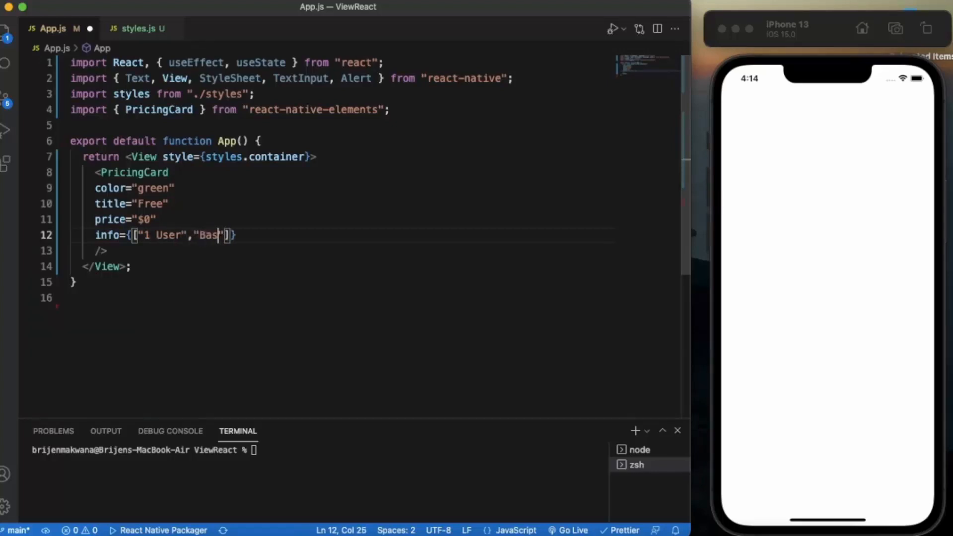
{"action": "type", "text": "ic Sup"}
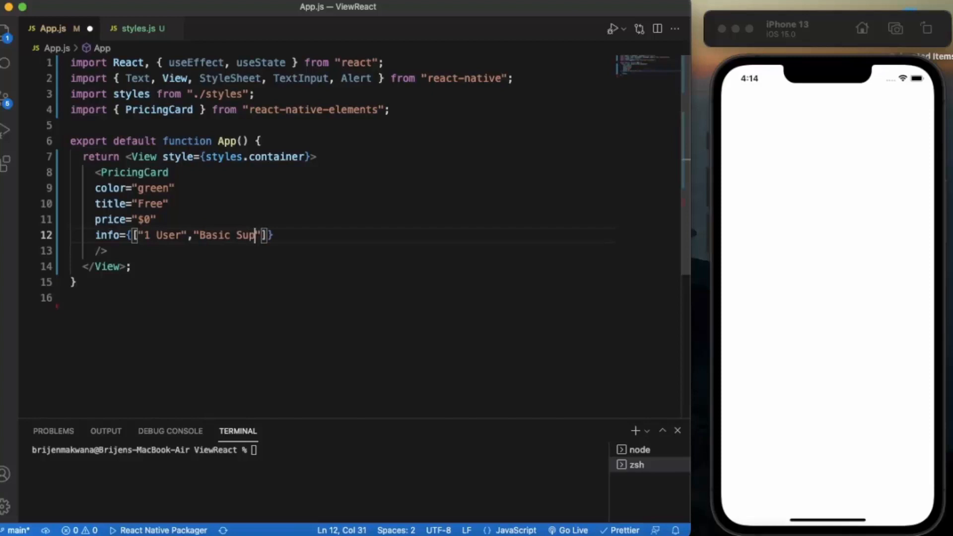
{"action": "type", "text": "port\""}
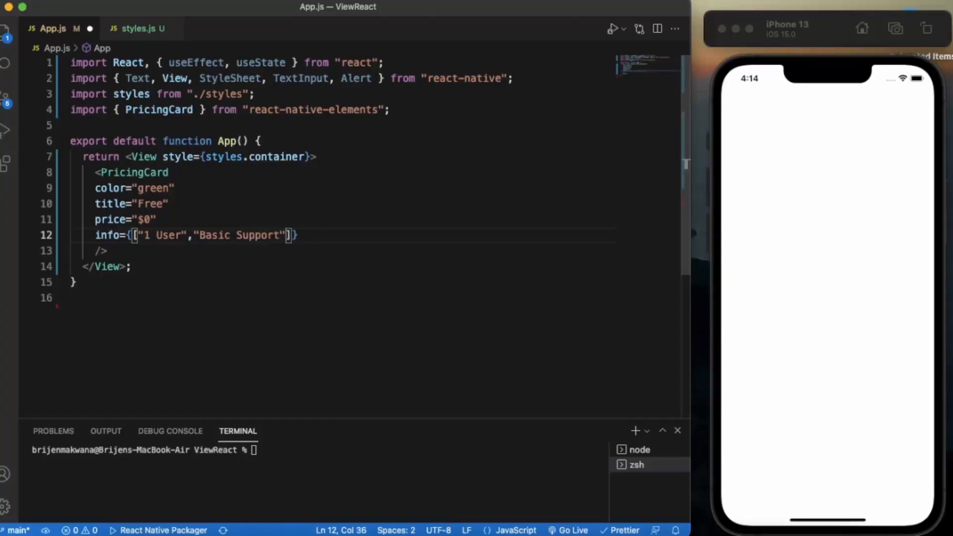
{"action": "type", "text": ",\""}
{"action": "type", "text": "All cor"}
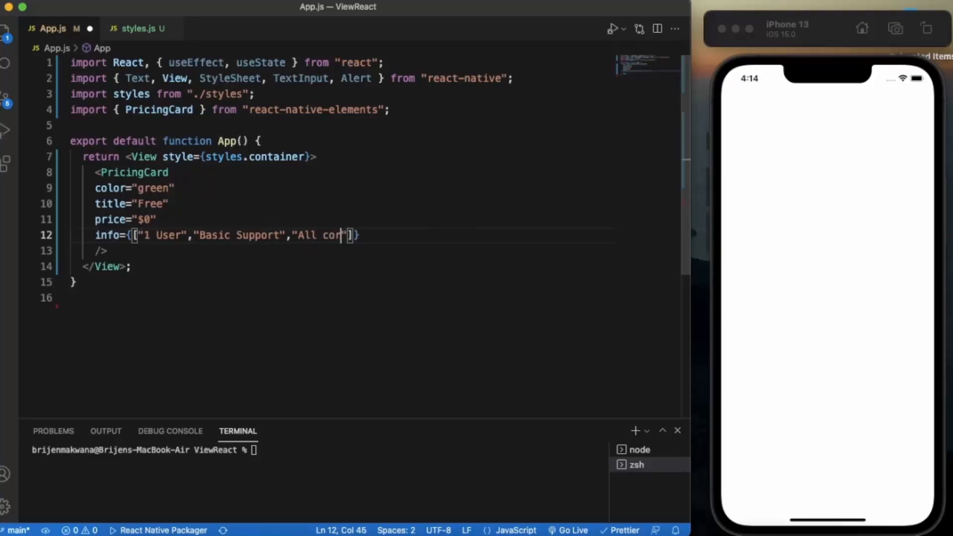
{"action": "type", "text": "e Feat"}
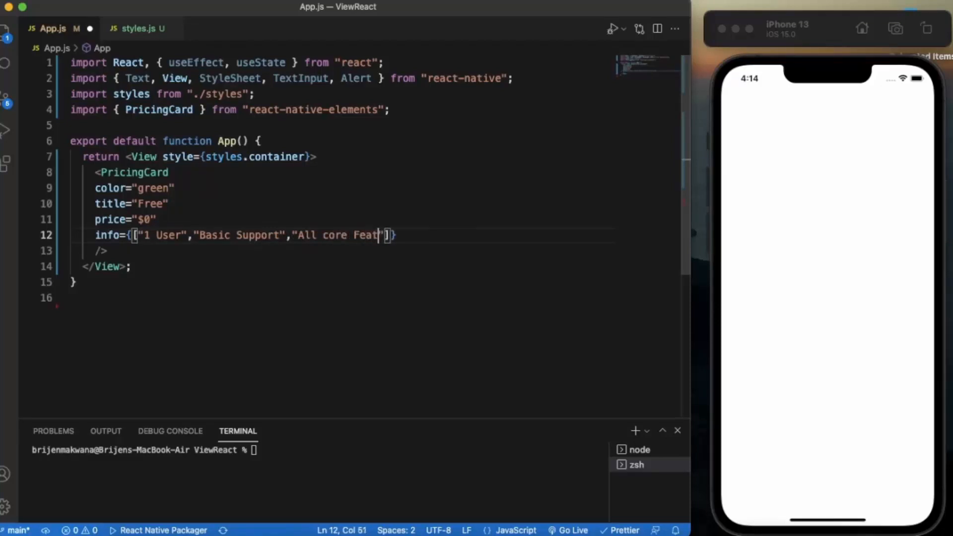
{"action": "type", "text": "ures\""}
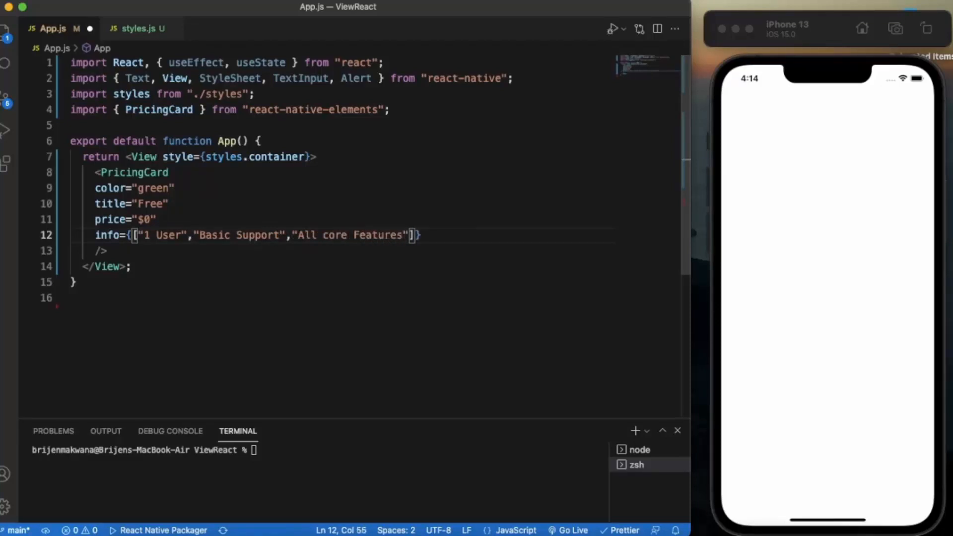
{"action": "key", "text": "Right"}
{"action": "key", "text": "Right"}
- Add a button prop titled Buy with icon "flight-takeoff" and save App.js
{"action": "key", "text": "Return"}
{"action": "type", "text": "bu"}
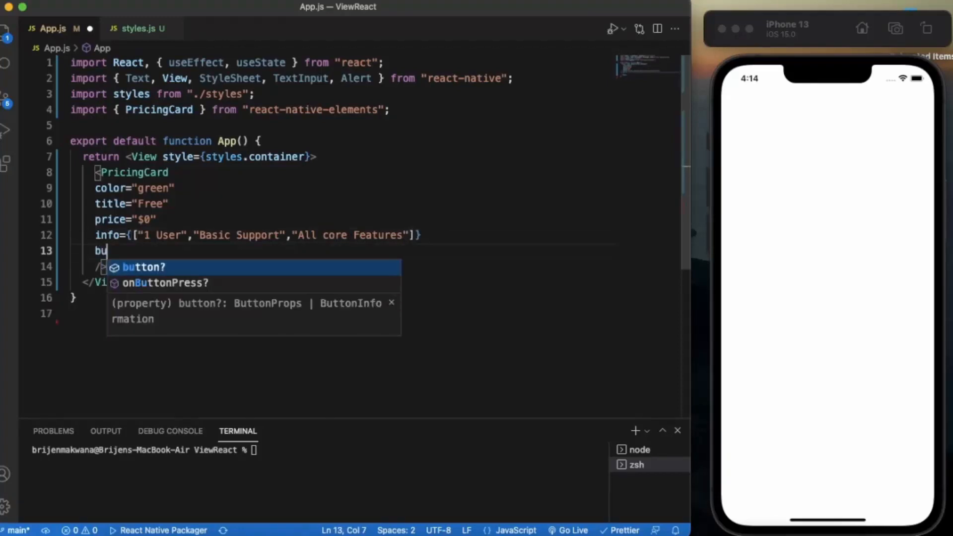
{"action": "type", "text": "tton"}
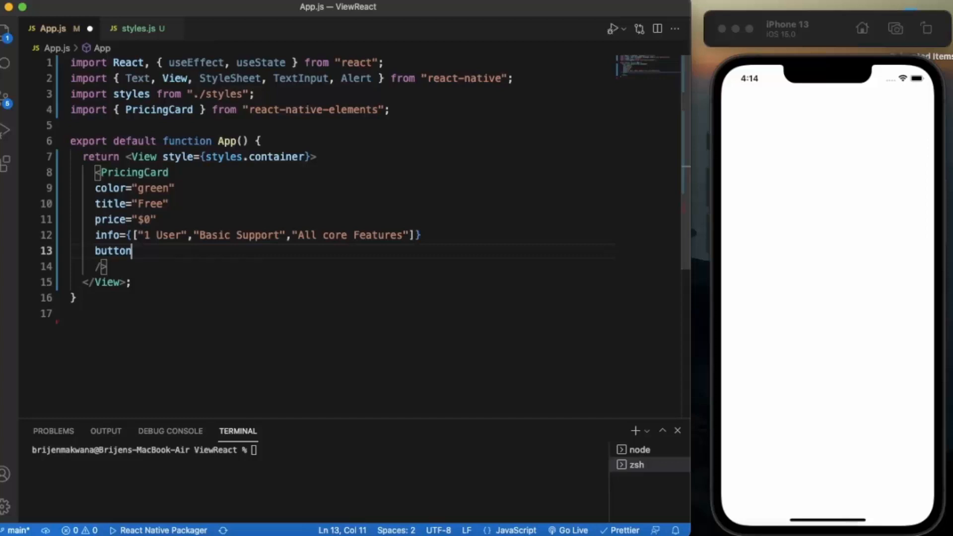
{"action": "type", "text": "="}
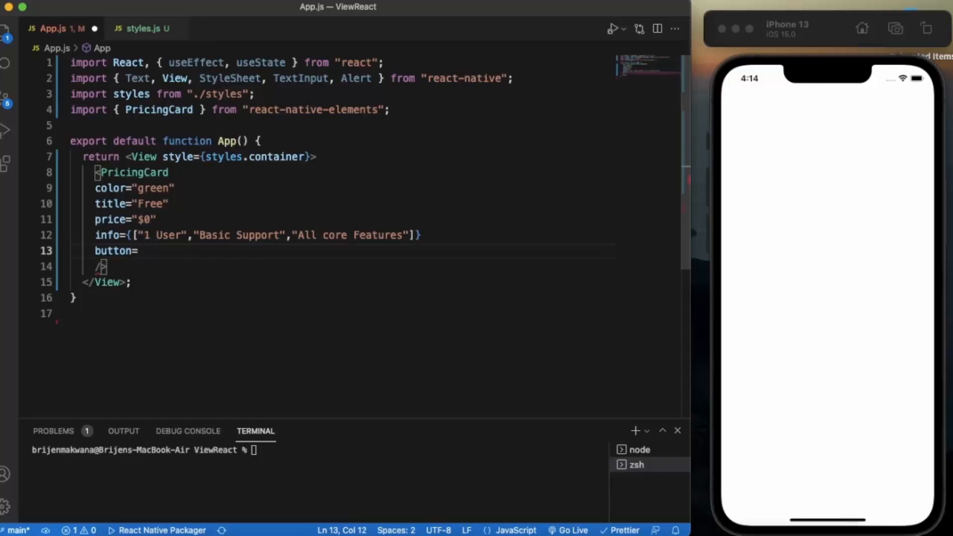
{"action": "type", "text": "{{"}
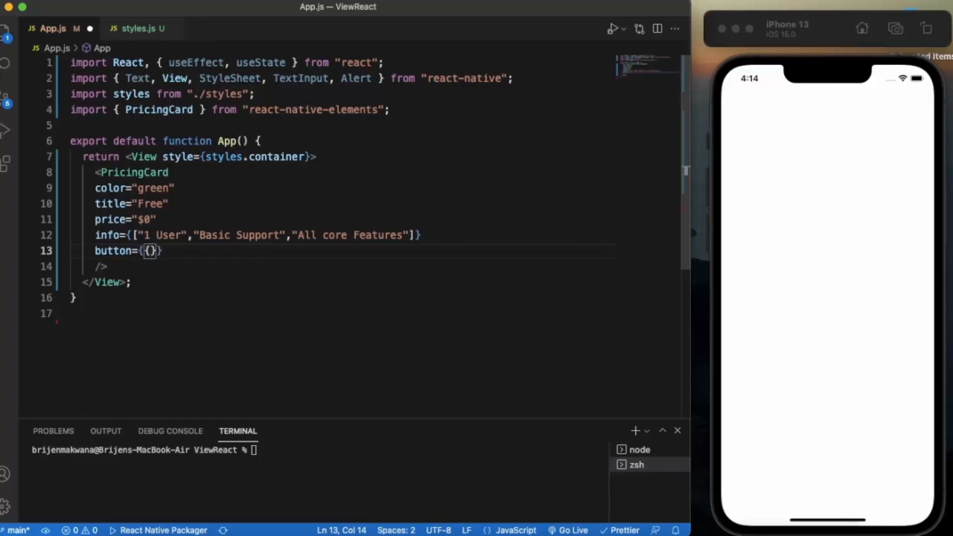
{"action": "type", "text": "title"}
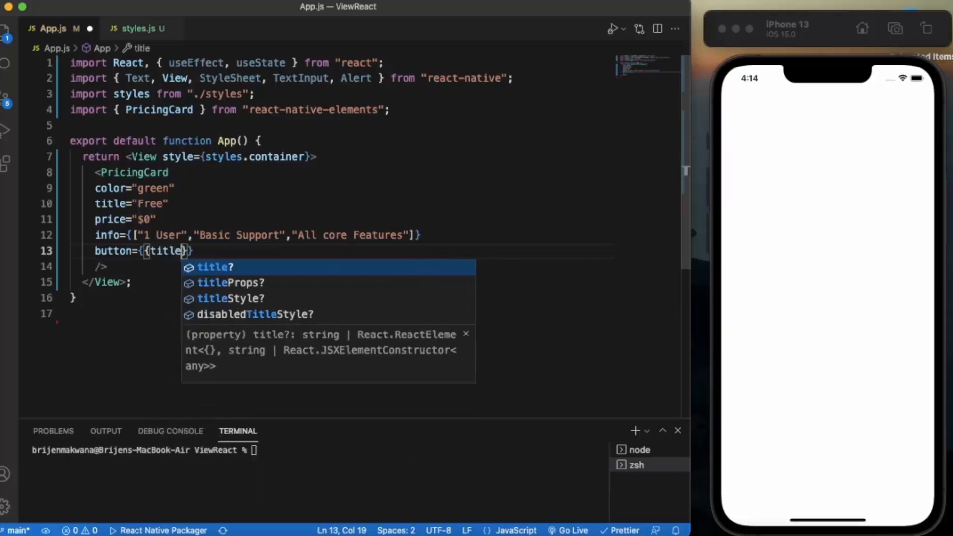
{"action": "type", "text": ":"}
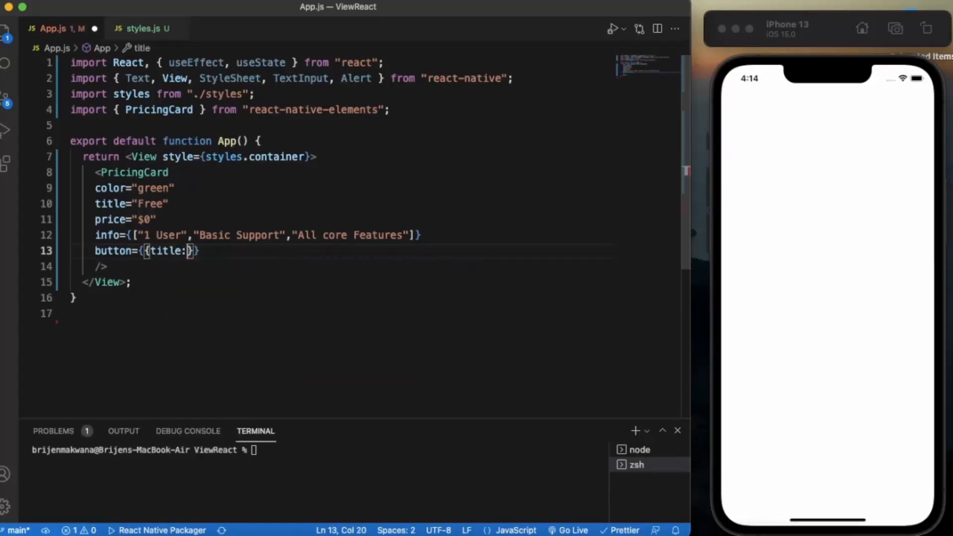
{"action": "type", "text": "\"Buy"}
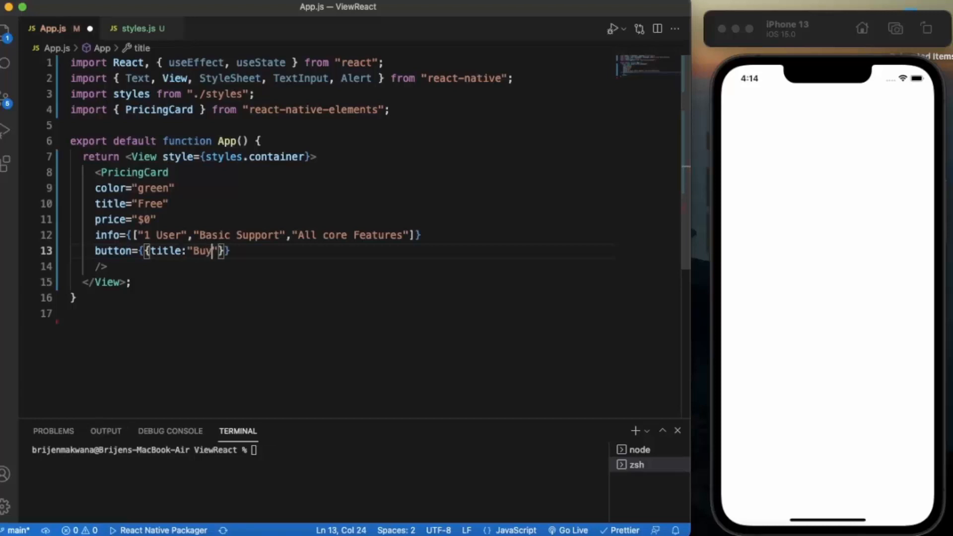
{"action": "type", "text": "\","}
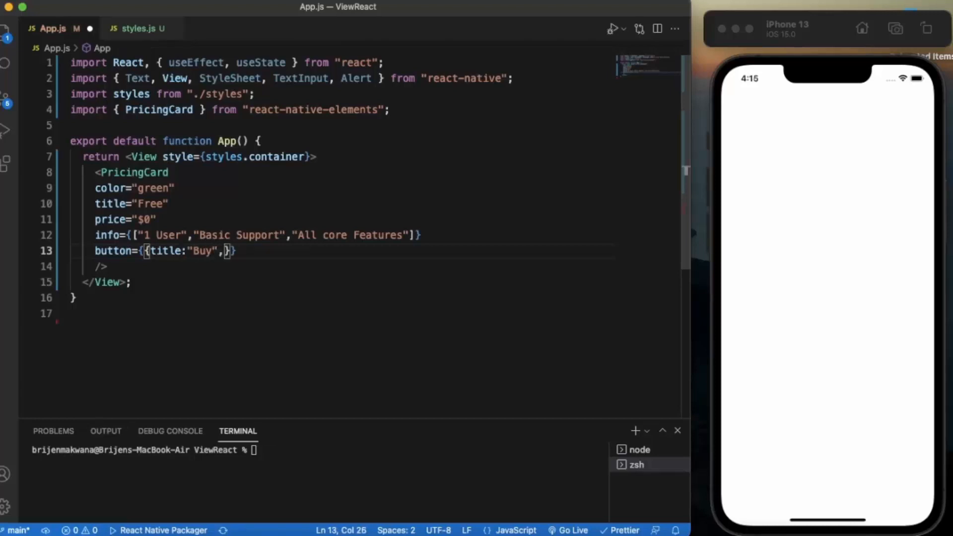
{"action": "type", "text": "ic"}
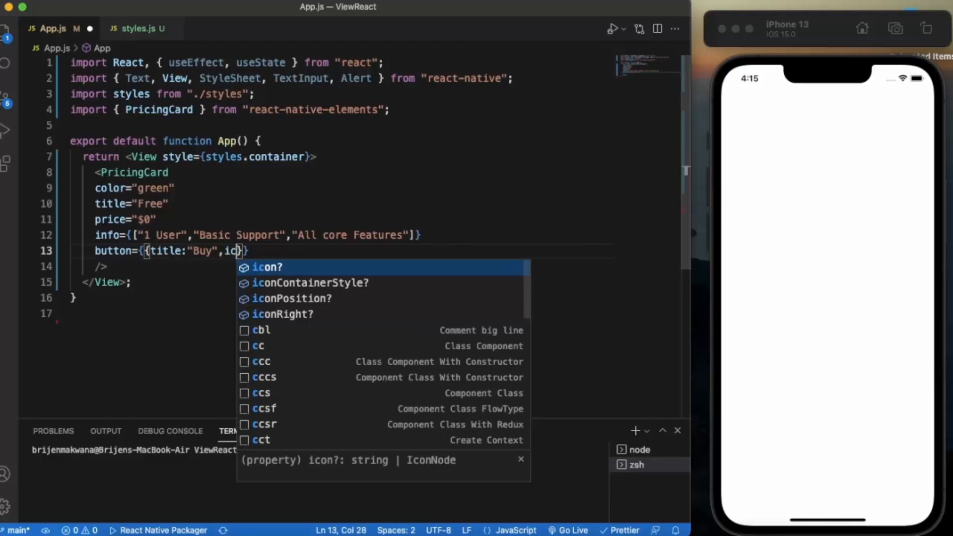
{"action": "key", "text": "Return"}
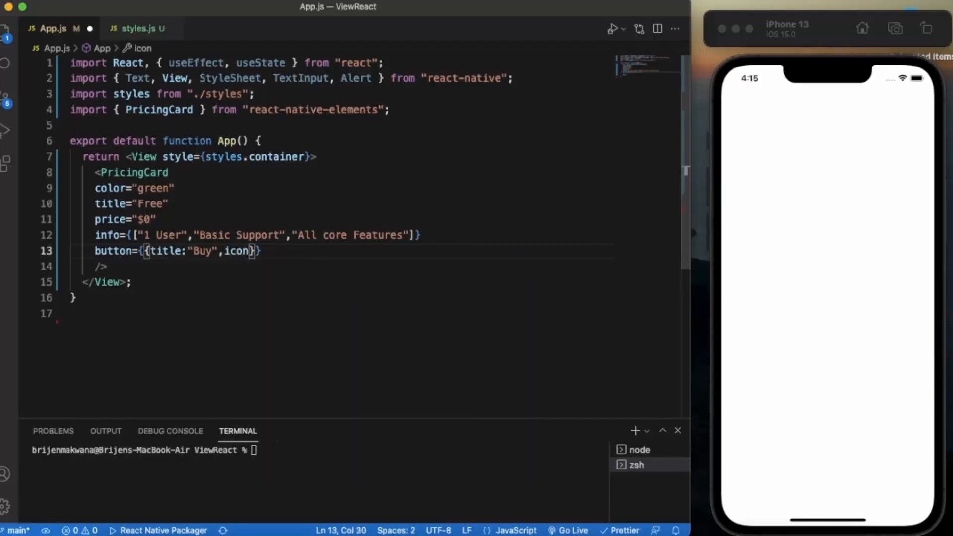
{"action": "type", "text": ":\""}
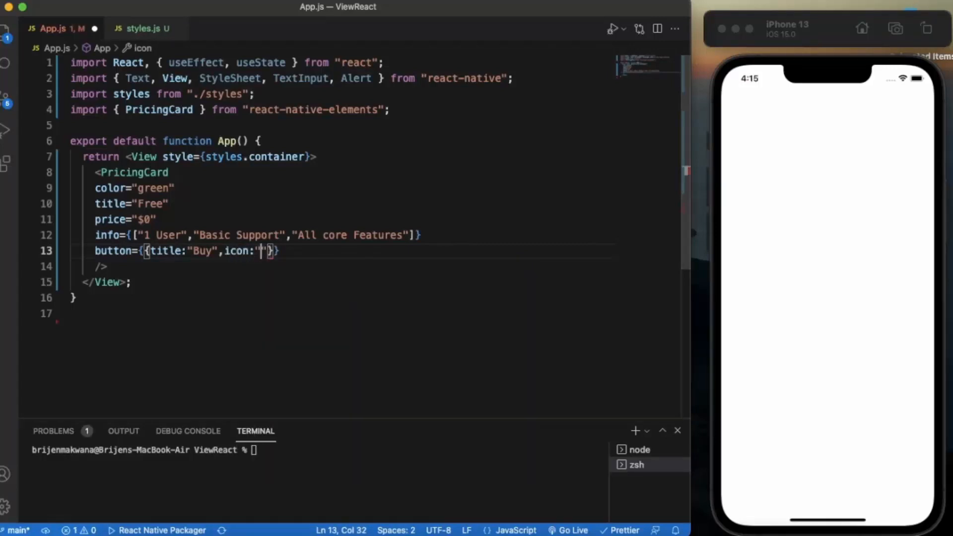
{"action": "type", "text": "f"}
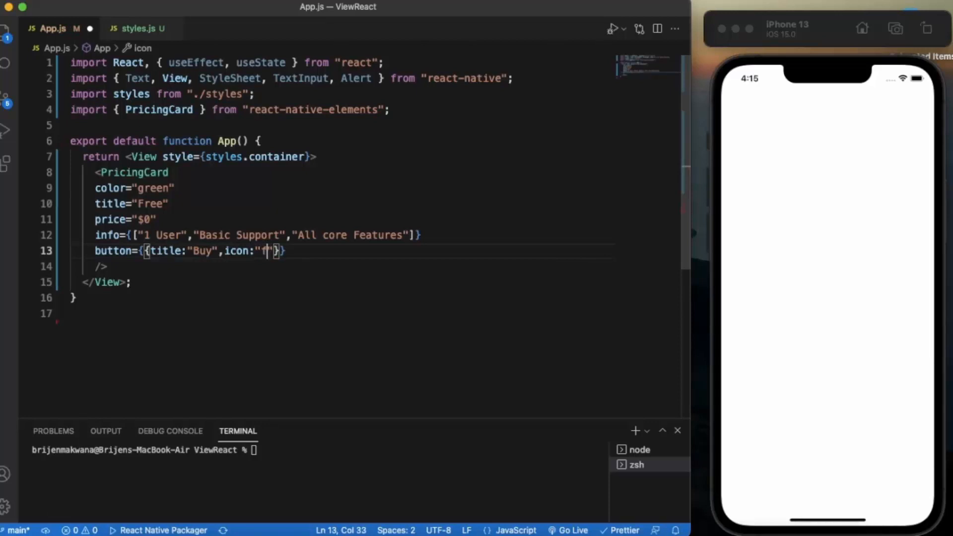
{"action": "type", "text": "ligh"}
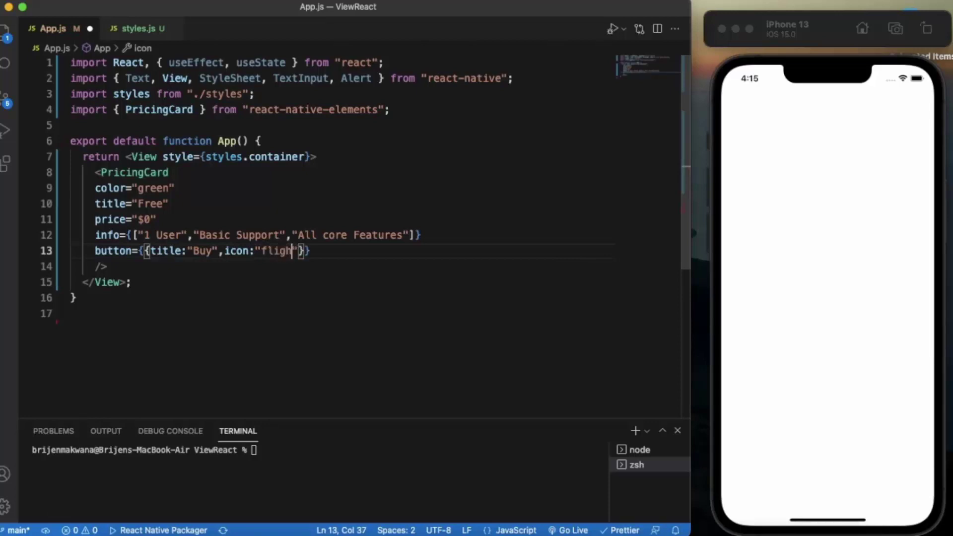
{"action": "type", "text": "t-"}
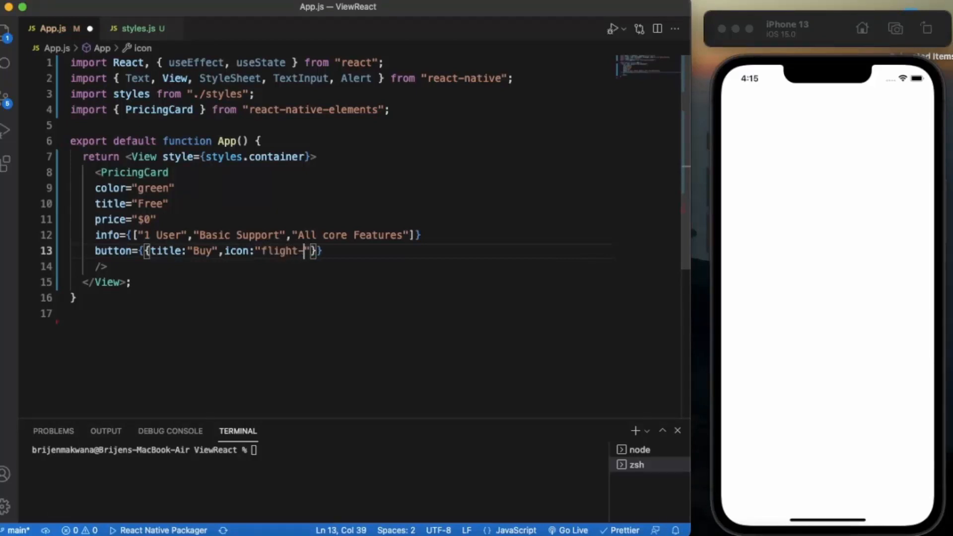
{"action": "type", "text": "takeoff"}
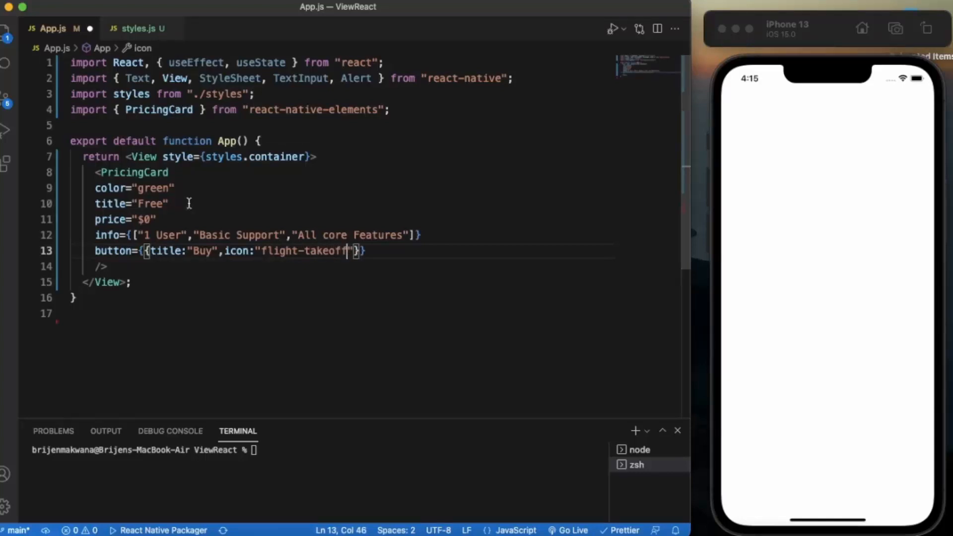
{"action": "key", "text": "super+s"}
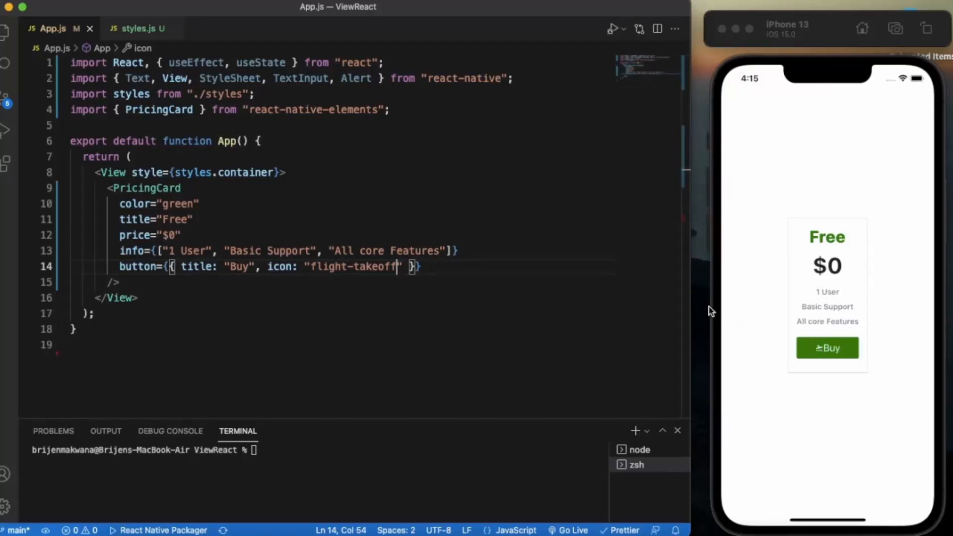
{"action": "left_click", "coordinate": [808, 348]}
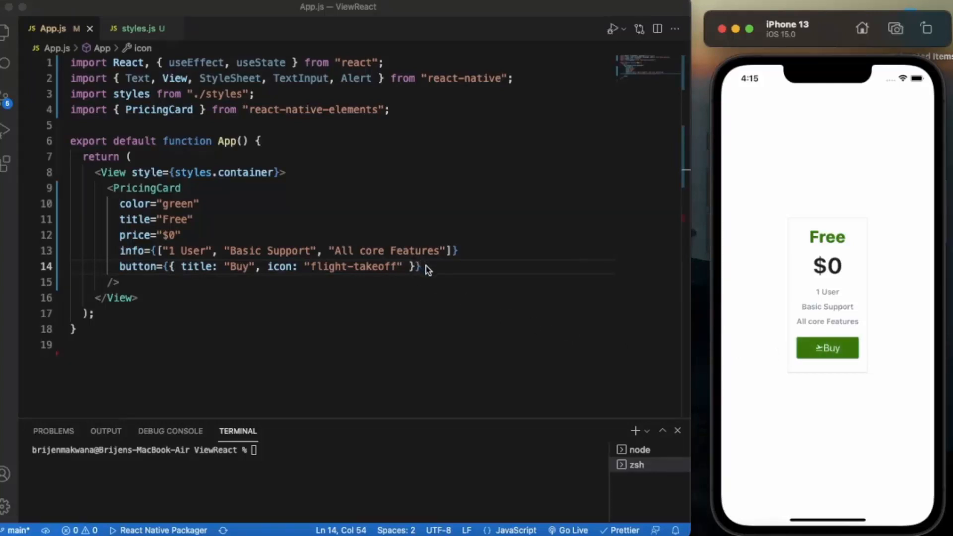
{"action": "left_click", "coordinate": [172, 282]}
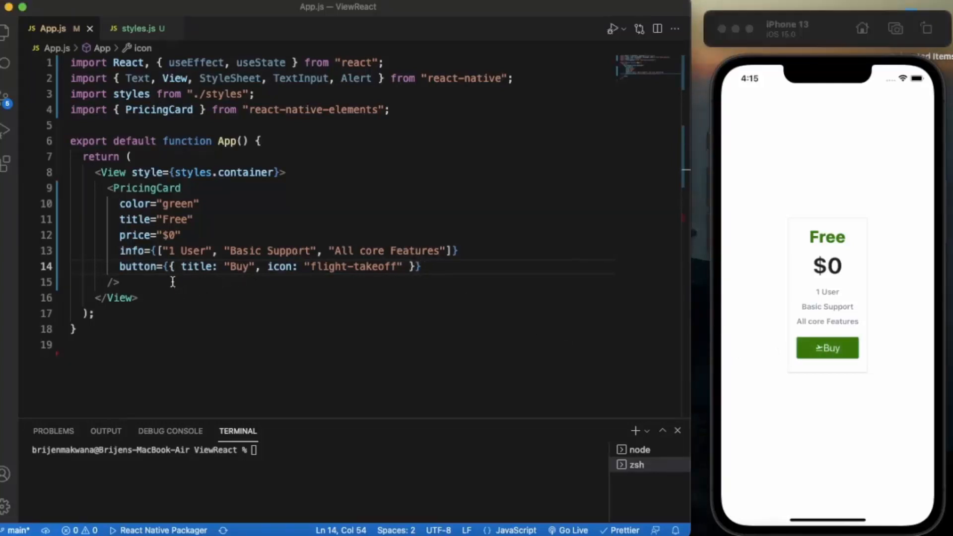
- Add a second PricingCard with color="blue", title="Premium" and price="$100"
{"action": "key", "text": "Return"}
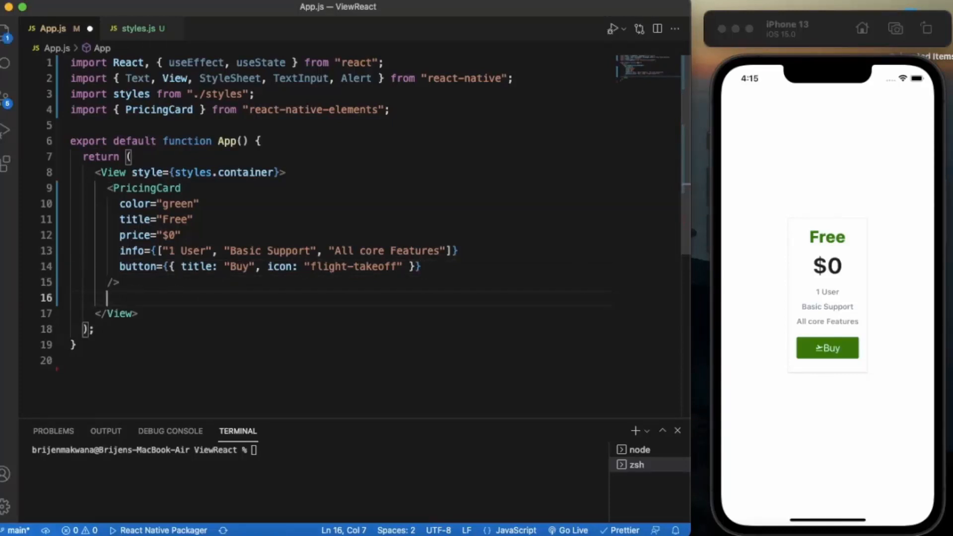
{"action": "type", "text": "<P"}
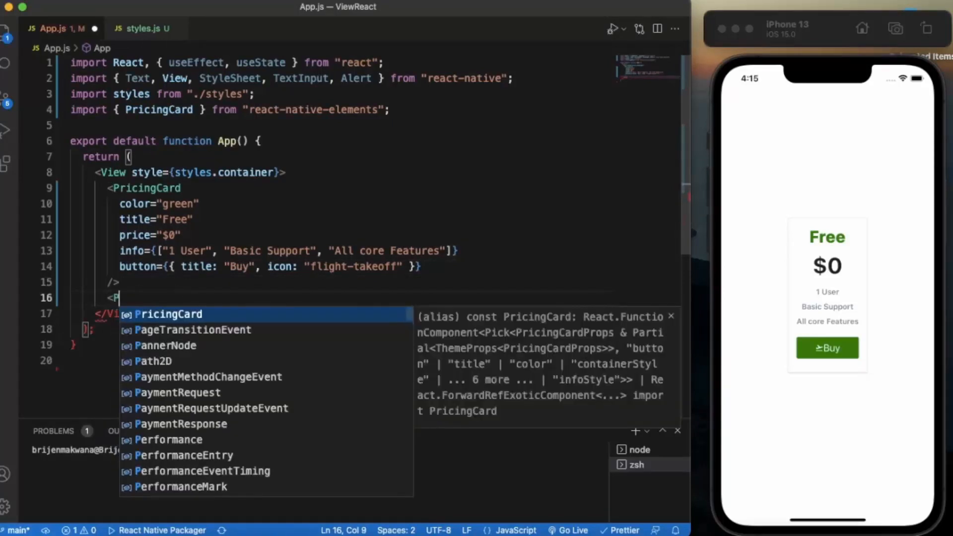
{"action": "type", "text": "ri"}
{"action": "key", "text": "Return"}
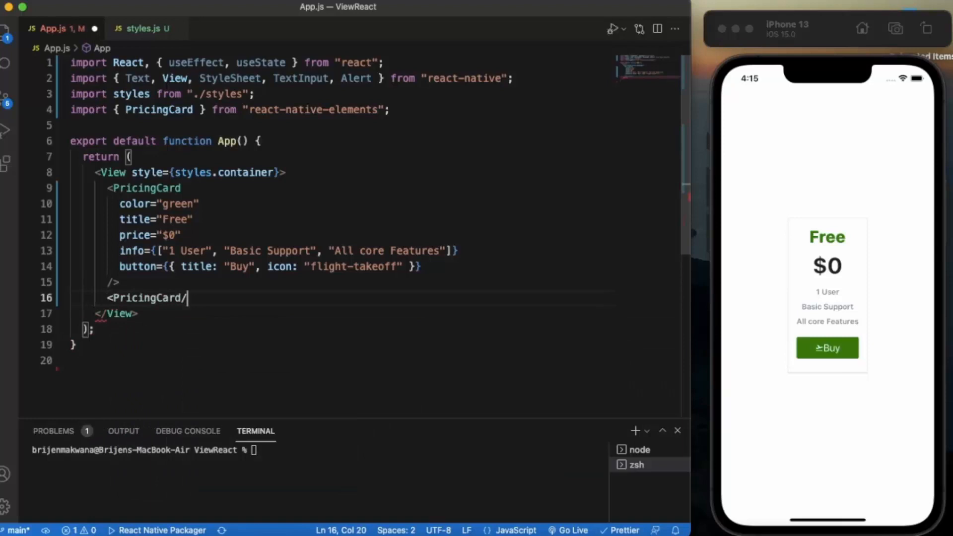
{"action": "type", "text": "/>"}
{"action": "key", "text": "Left"}
{"action": "key", "text": "Left"}
{"action": "key", "text": "Return"}
{"action": "key", "text": "Return"}
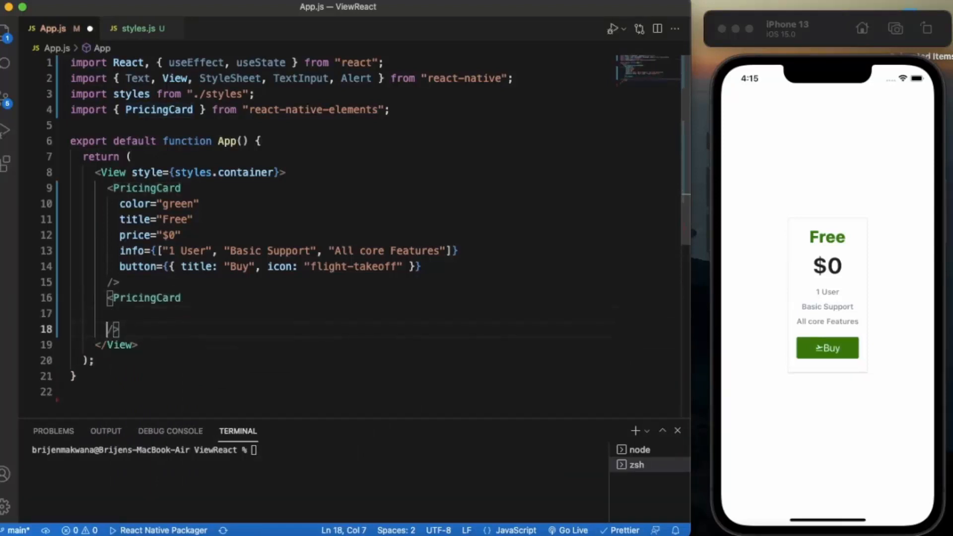
{"action": "type", "text": "color="}
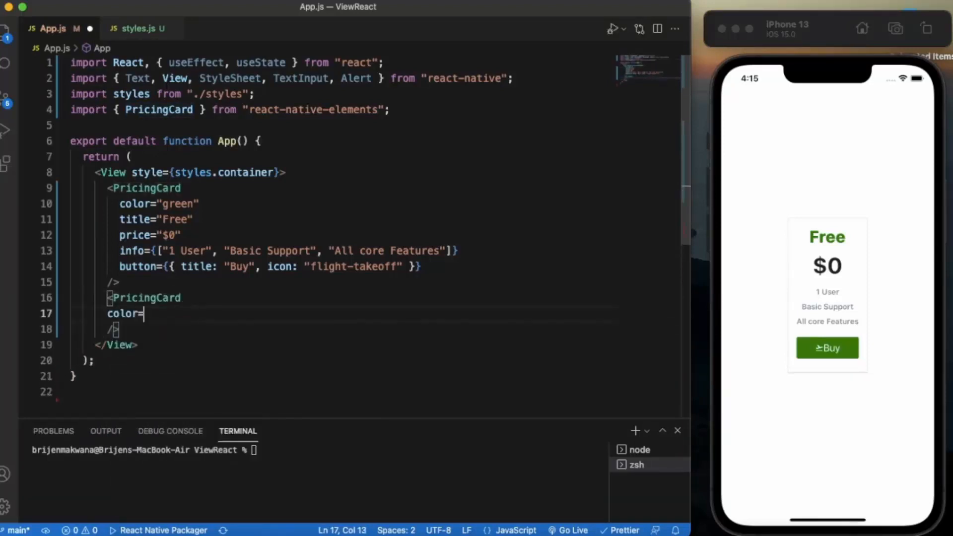
{"action": "type", "text": "\"blu"}
{"action": "type", "text": "e\""}
{"action": "key", "text": "Return"}
{"action": "type", "text": "ti"}
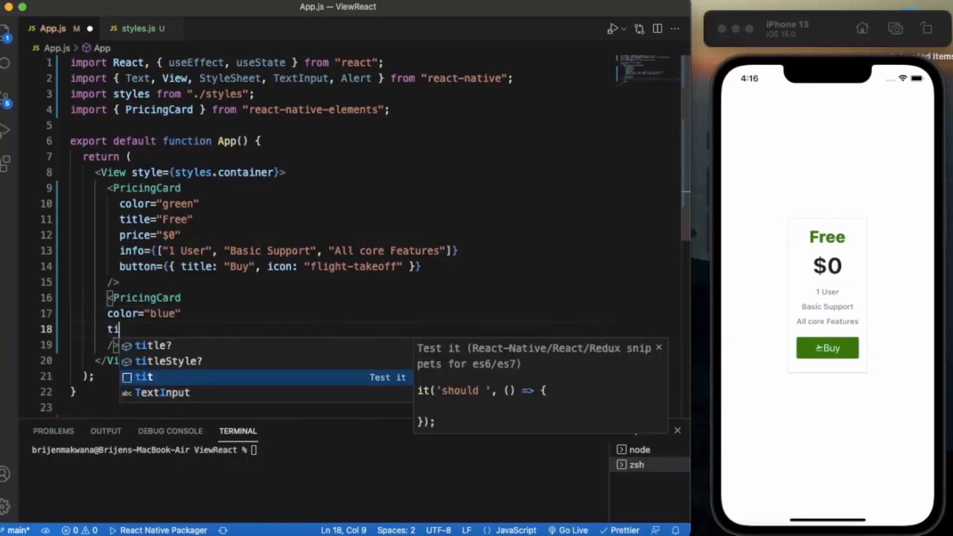
{"action": "type", "text": "tle="}
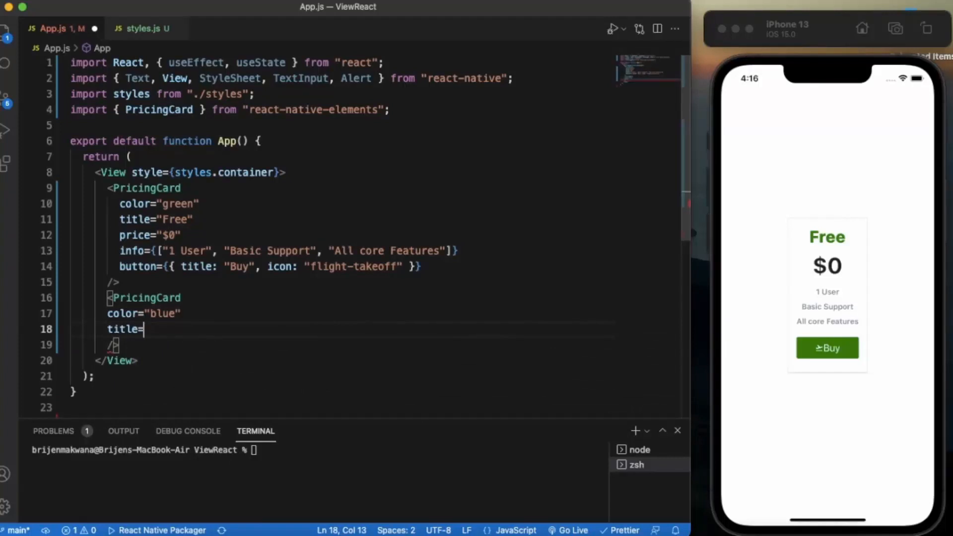
{"action": "type", "text": "\"Prem"}
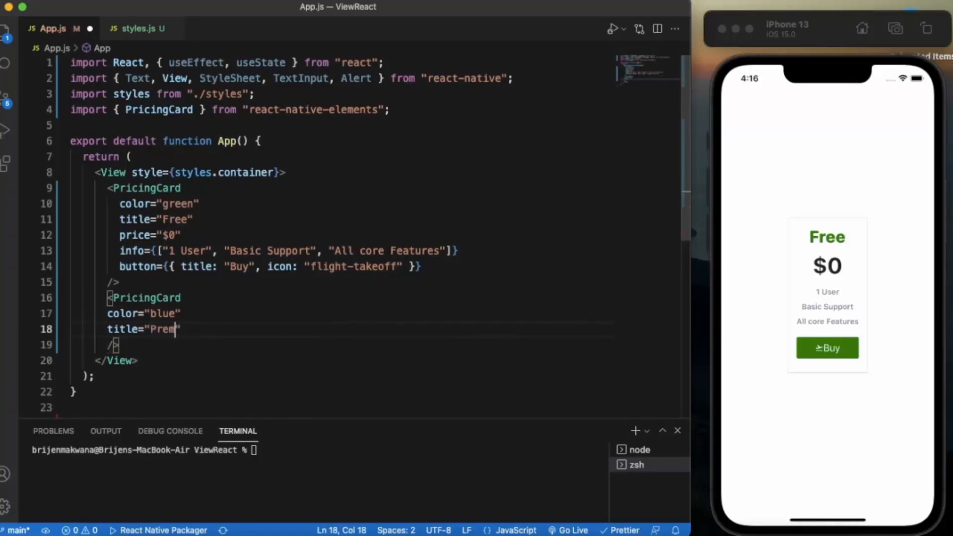
{"action": "type", "text": "ium"}
{"action": "key", "text": "Right"}
{"action": "key", "text": "Return"}
{"action": "type", "text": "pr"}
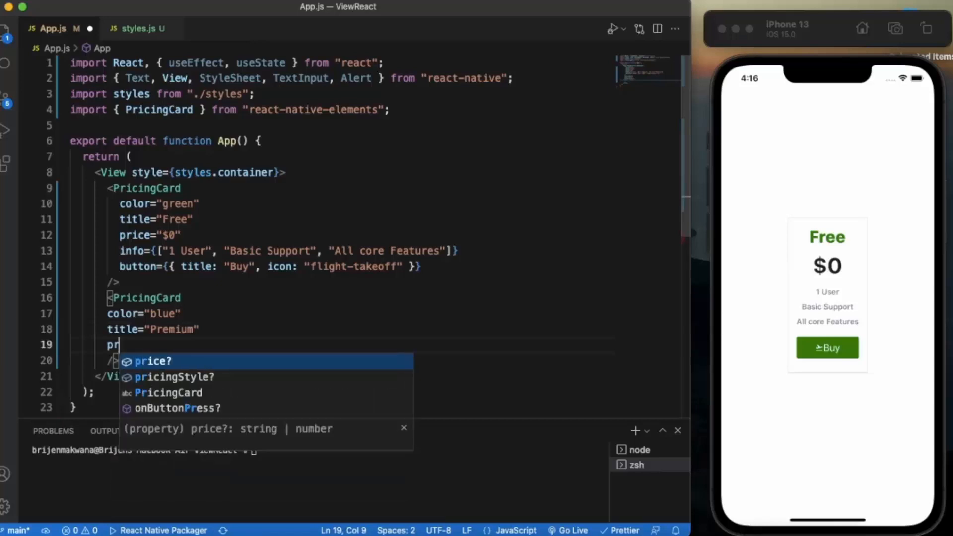
{"action": "type", "text": "ice="}
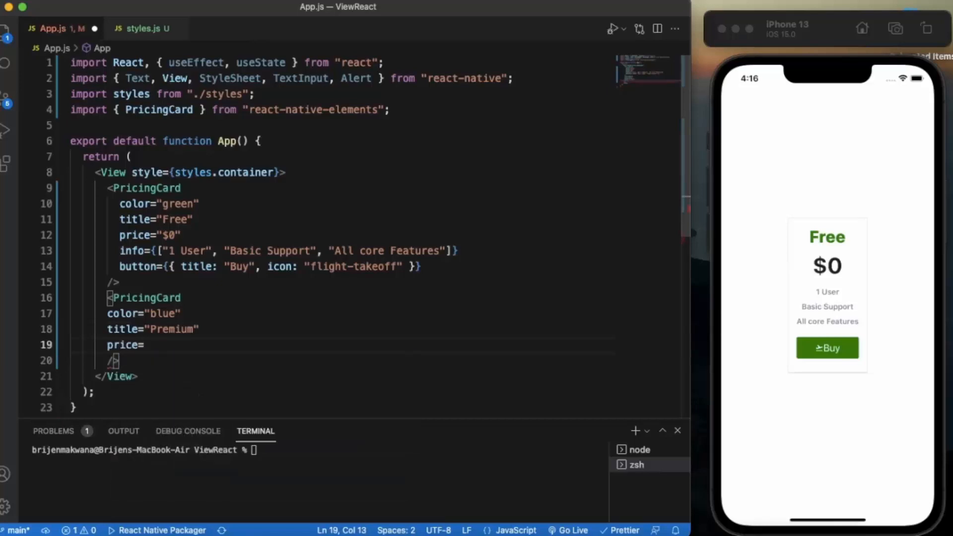
{"action": "type", "text": "\"$1"}
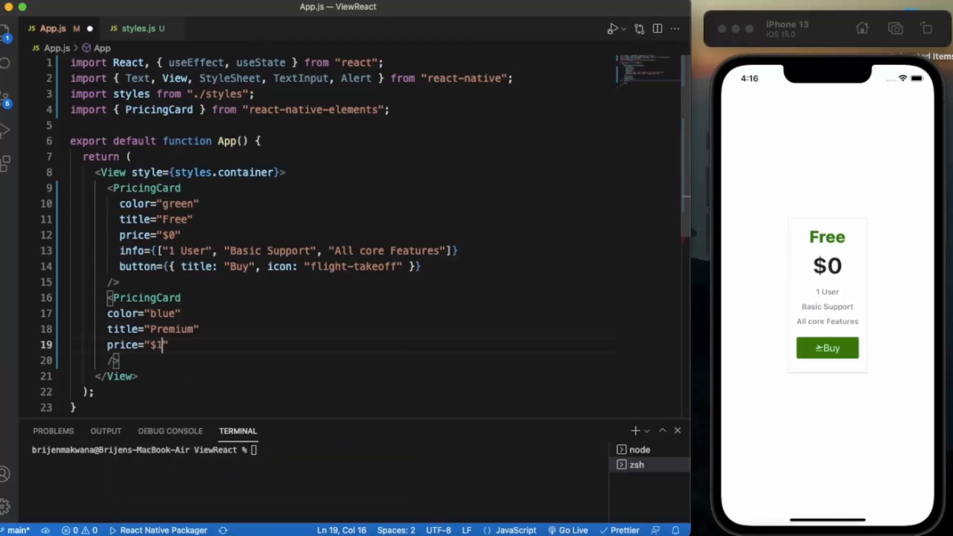
{"action": "type", "text": "00"}
- Add info={["10 Users","Premium Support","All Premium Features"]} to the Premium card
{"action": "key", "text": "Return"}
{"action": "type", "text": "info"}
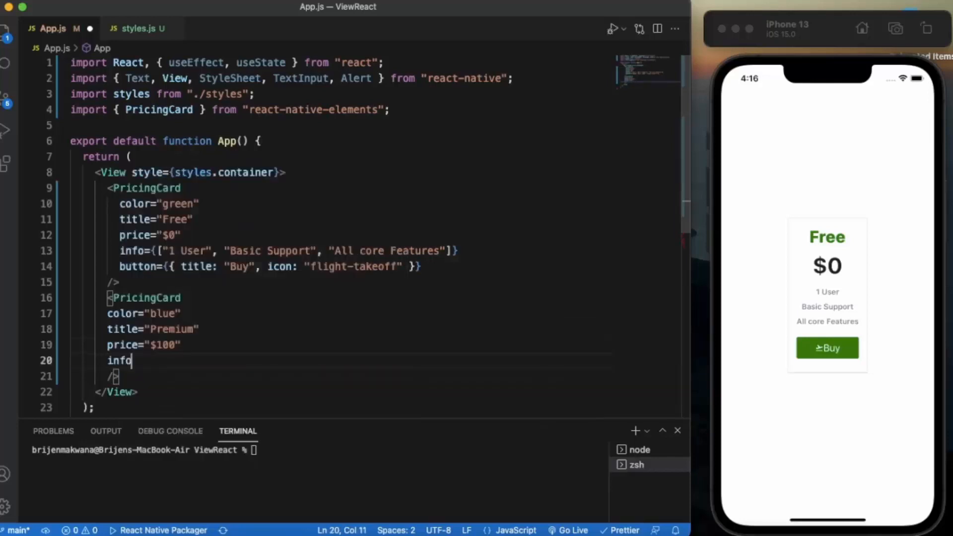
{"action": "type", "text": "="}
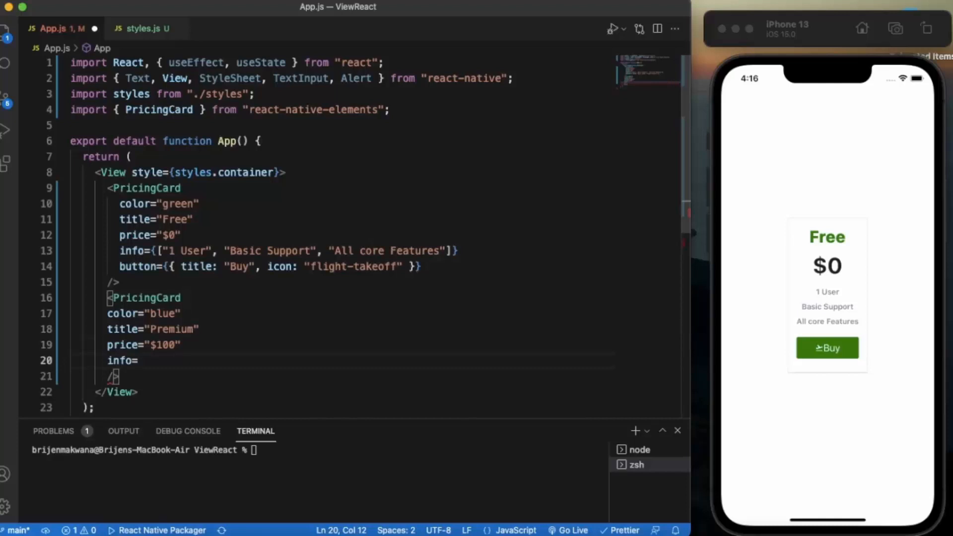
{"action": "type", "text": "{["}
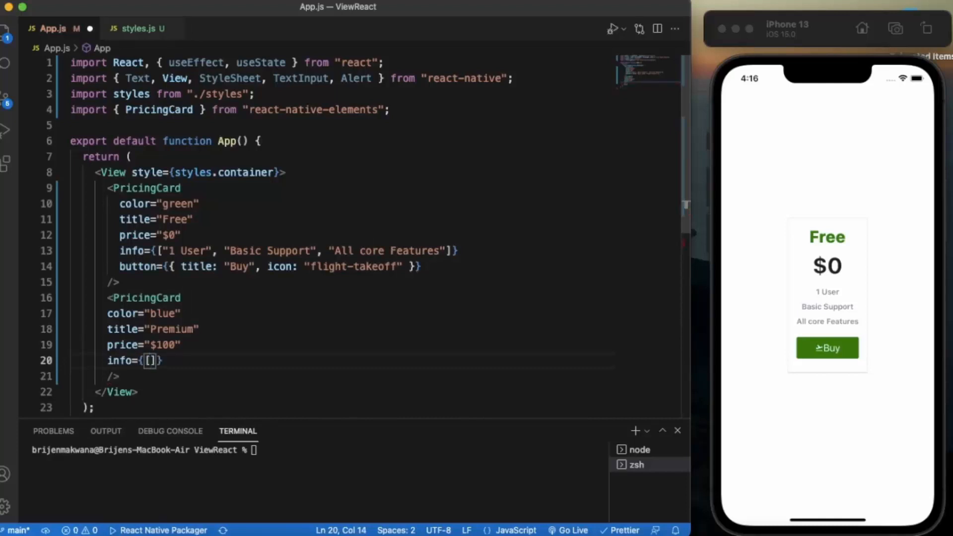
{"action": "type", "text": "\""}
{"action": "type", "text": "10 Users"}
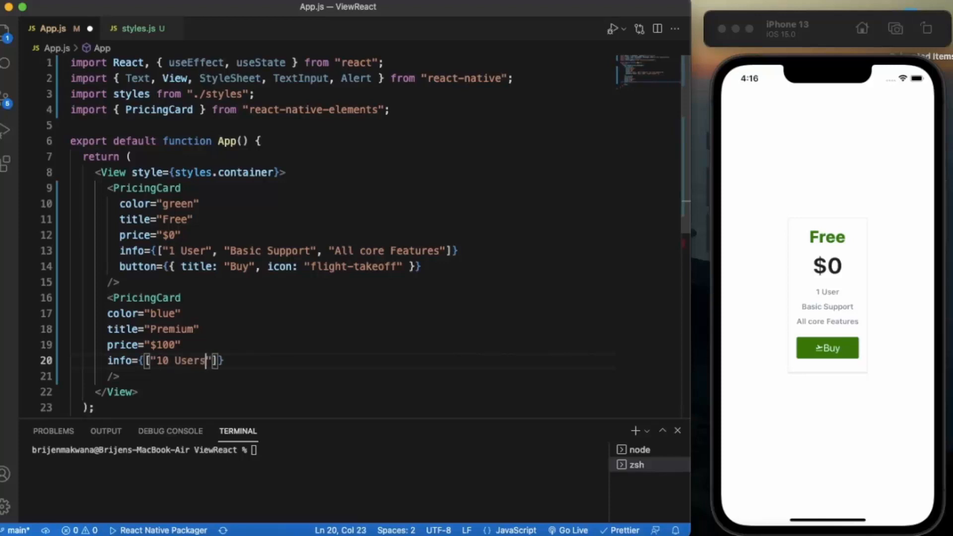
{"action": "type", "text": "\",\""}
{"action": "type", "text": "Premium "}
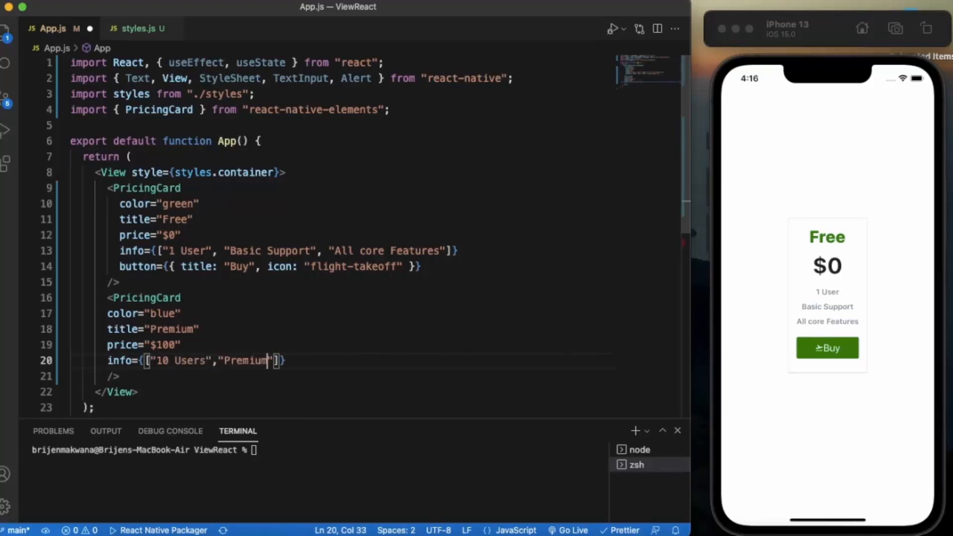
{"action": "type", "text": "Suppo"}
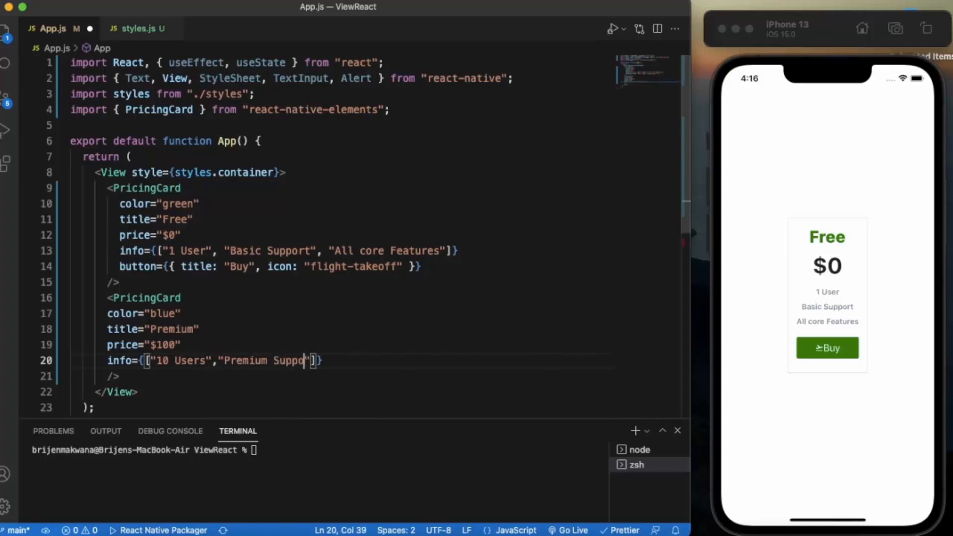
{"action": "type", "text": "rt"}
{"action": "key", "text": "Down"}
{"action": "key", "text": "Up"}
{"action": "key", "text": "End"}
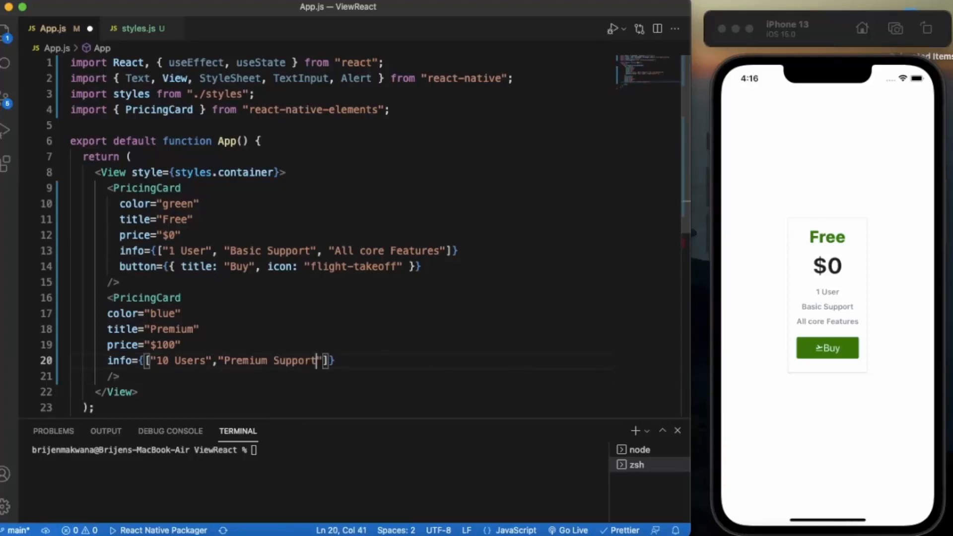
{"action": "key", "text": "Left"}
{"action": "key", "text": "Left"}
{"action": "type", "text": ",\""}
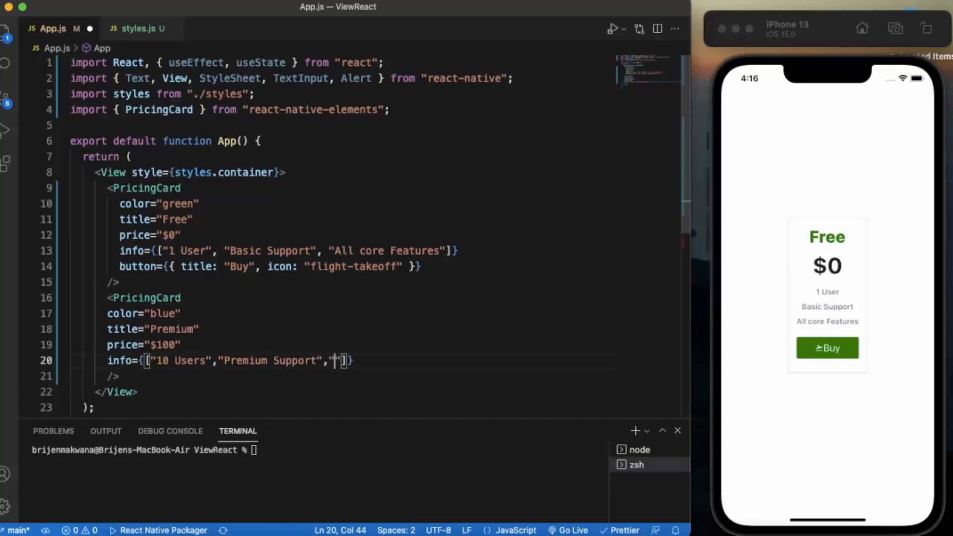
{"action": "type", "text": "All "}
{"action": "type", "text": "Premi"}
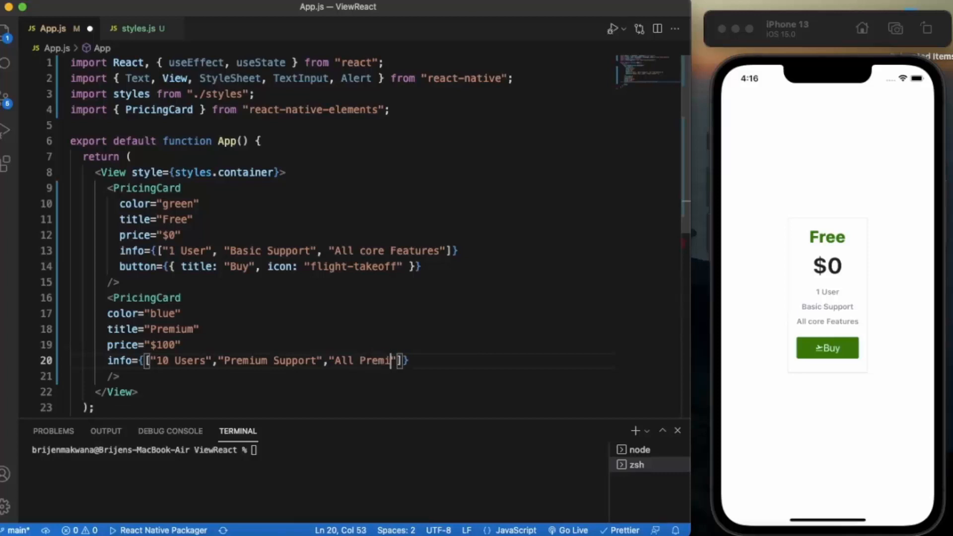
{"action": "type", "text": "um Feat"}
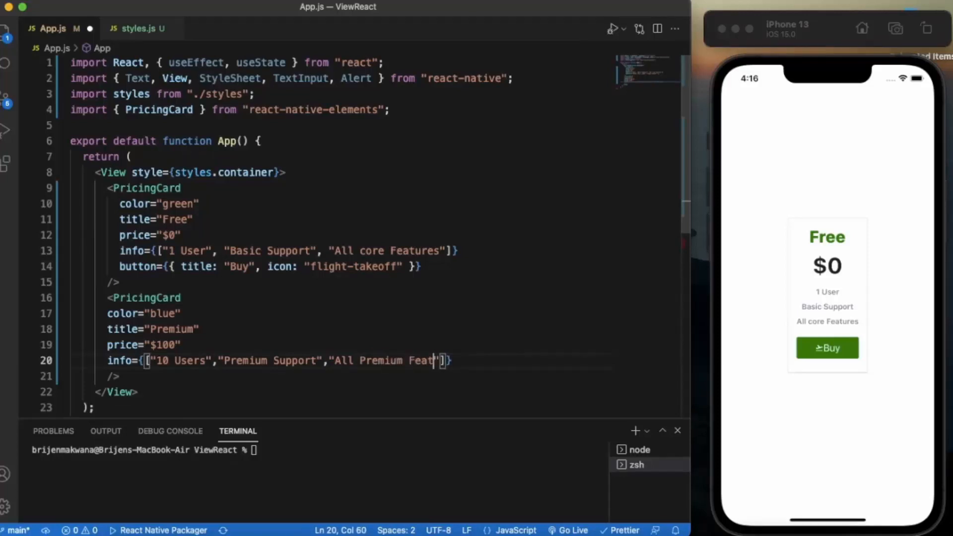
{"action": "type", "text": "ures"}
{"action": "key", "text": "Right"}
{"action": "key", "text": "Right"}
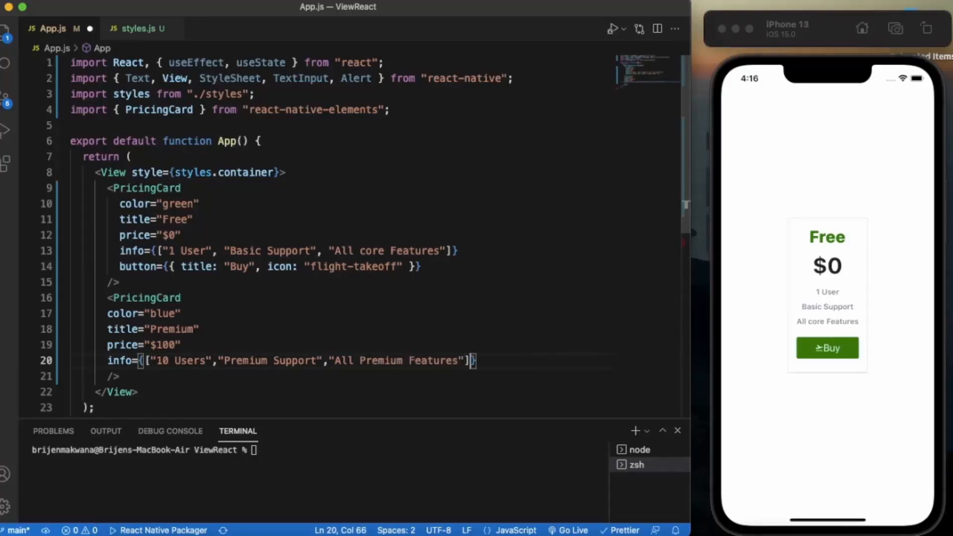
{"action": "key", "text": "Right"}
- Give the Premium card button={{title:"Buy",icon:"flight-takeoff"}} and save App.js
{"action": "key", "text": "Return"}
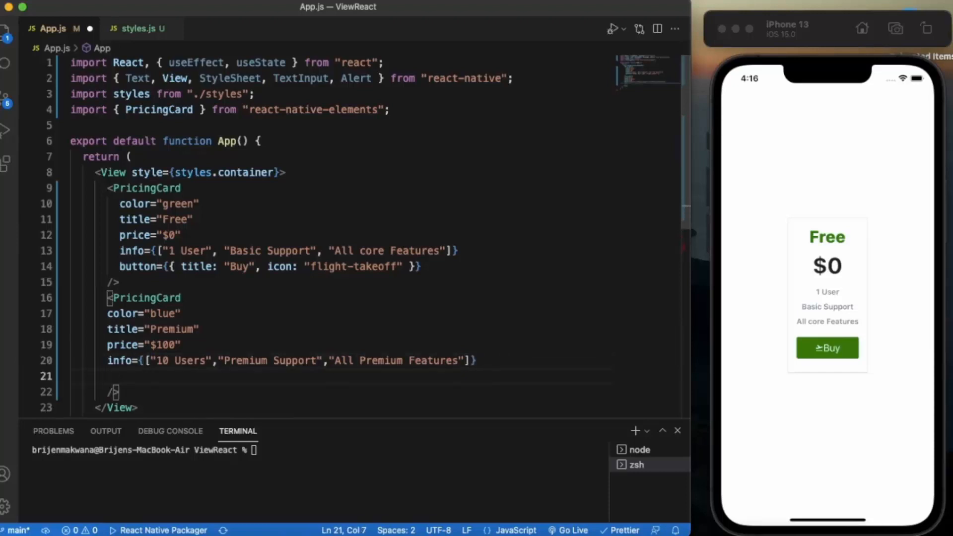
{"action": "type", "text": "bu"}
{"action": "key", "text": "Return"}
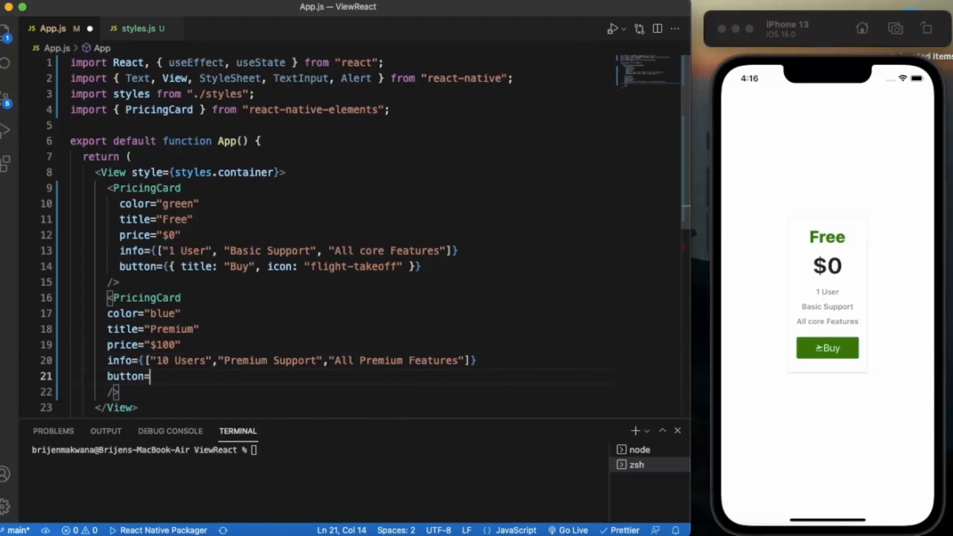
{"action": "type", "text": "{{ti"}
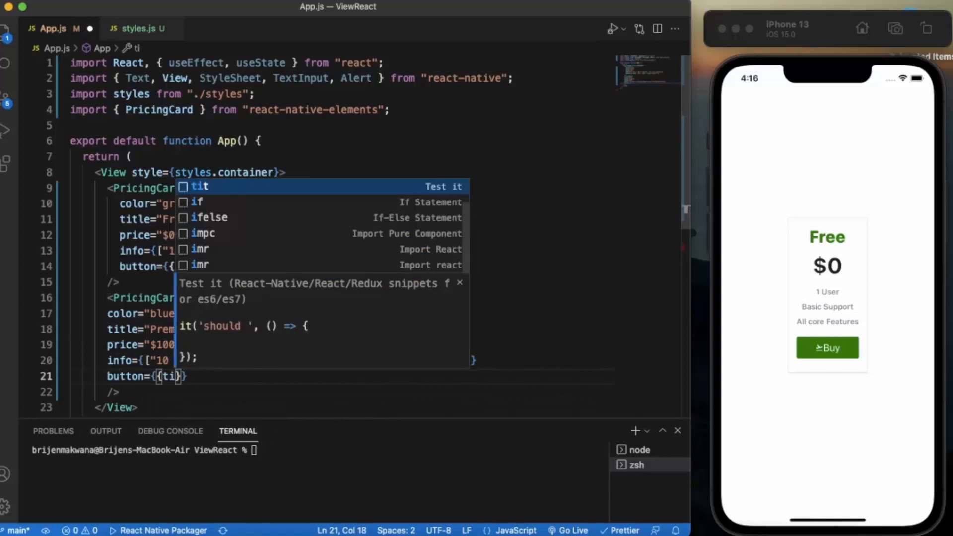
{"action": "type", "text": "tle:"}
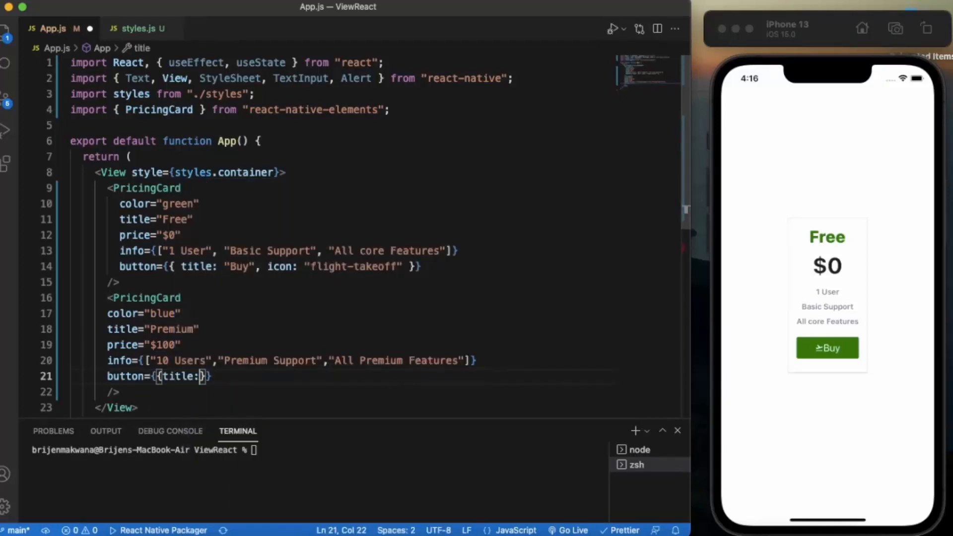
{"action": "type", "text": "\"Buy"}
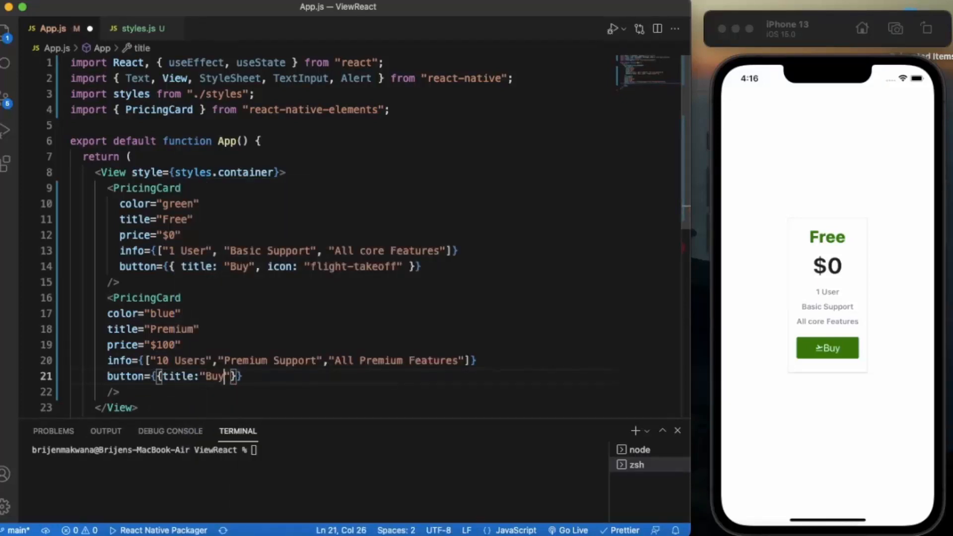
{"action": "type", "text": "\","}
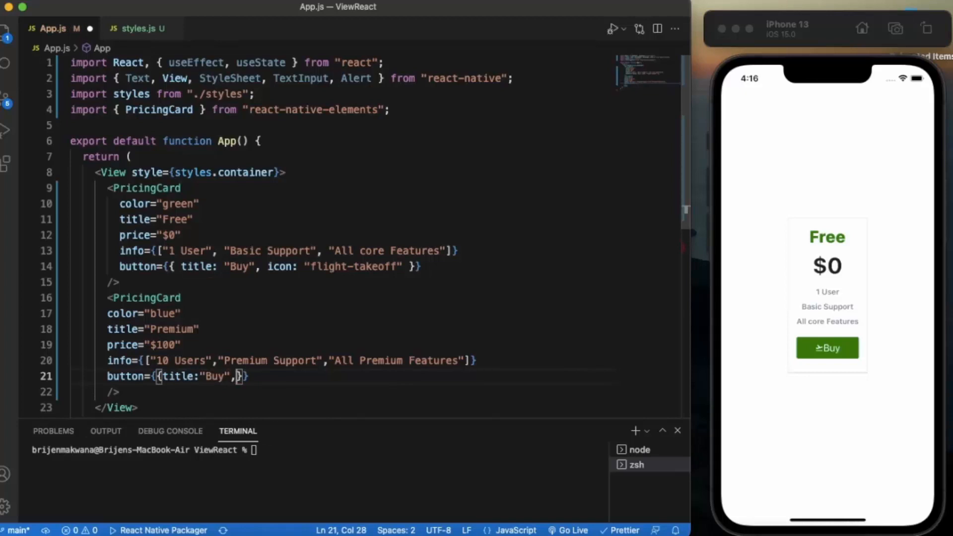
{"action": "type", "text": "icon"}
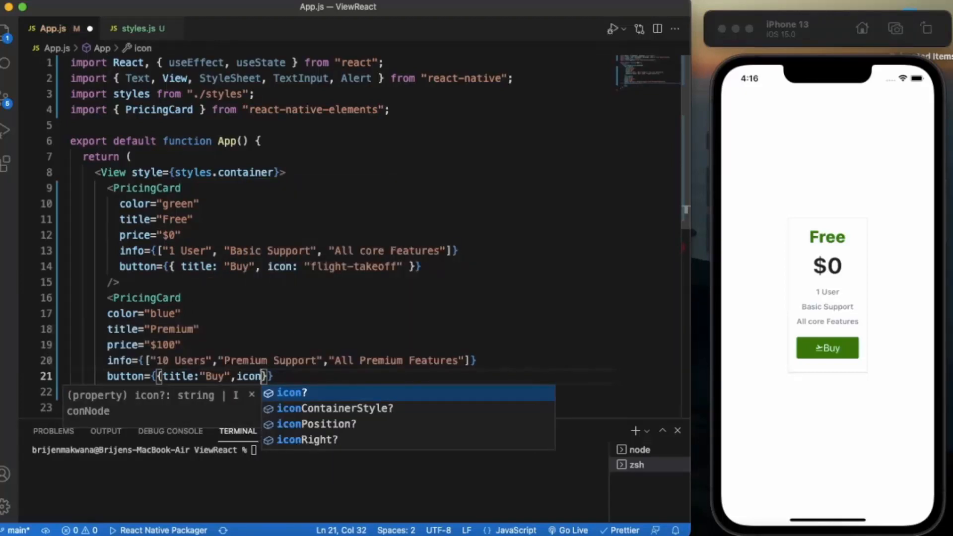
{"action": "type", "text": ":"}
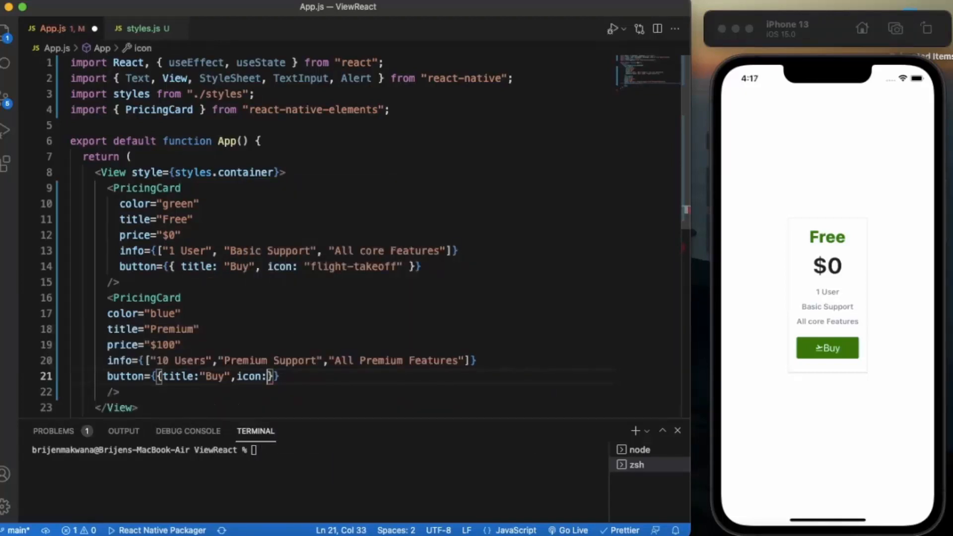
{"action": "type", "text": "\"fli"}
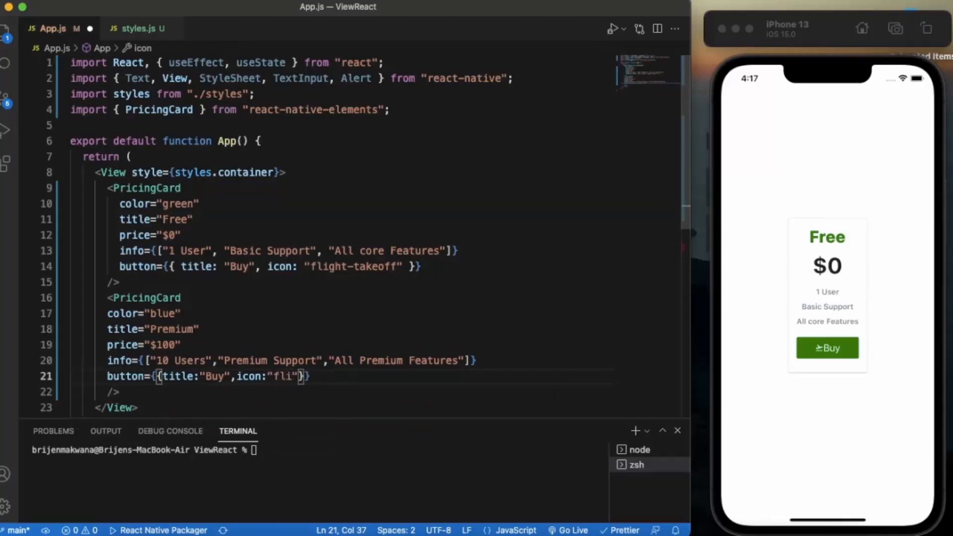
{"action": "type", "text": "ght-ta"}
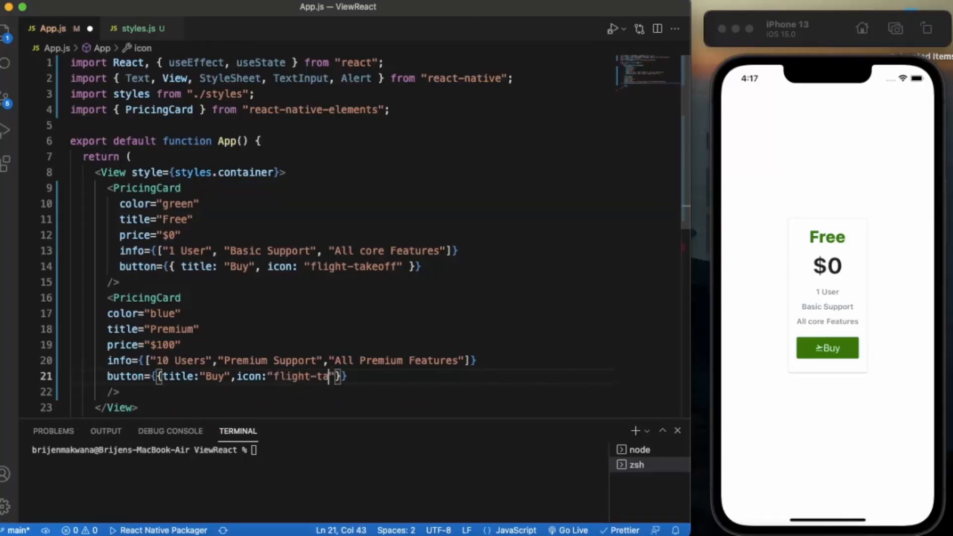
{"action": "type", "text": "keoff"}
{"action": "key", "text": "super+s"}
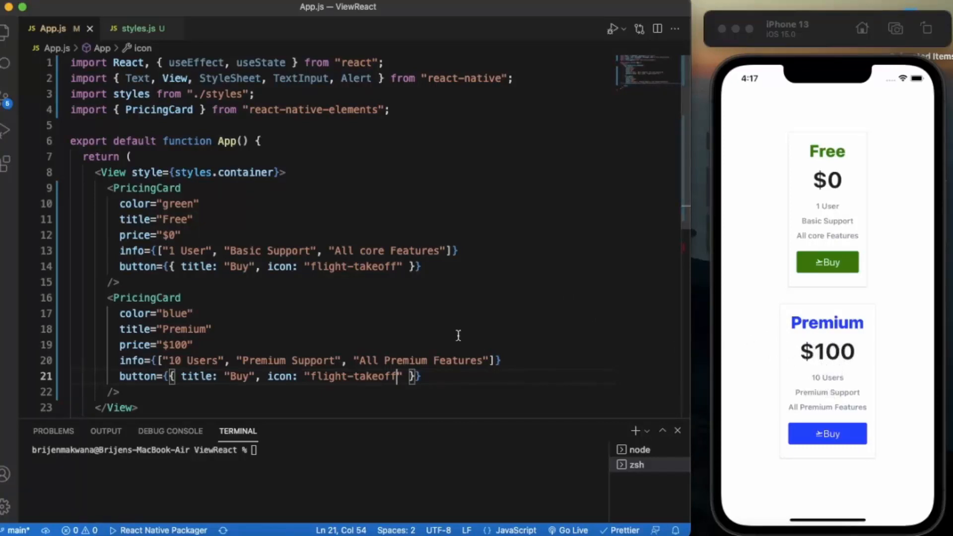
- Define a press function calling Alert.alert("Successful Purchase", "You have purchased this package")
{"action": "left_click", "coordinate": [320, 144]}
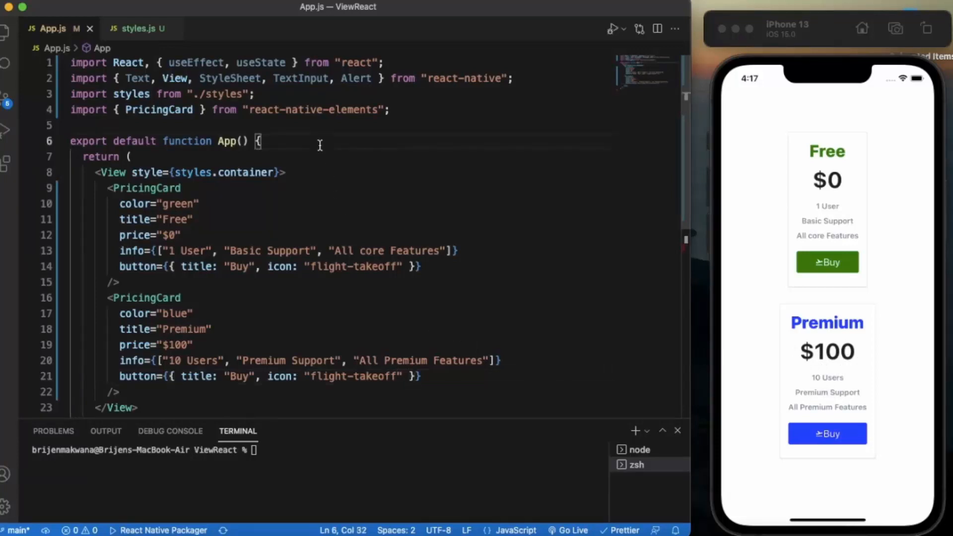
{"action": "key", "text": "Return"}
{"action": "key", "text": "Return"}
{"action": "type", "text": "co"}
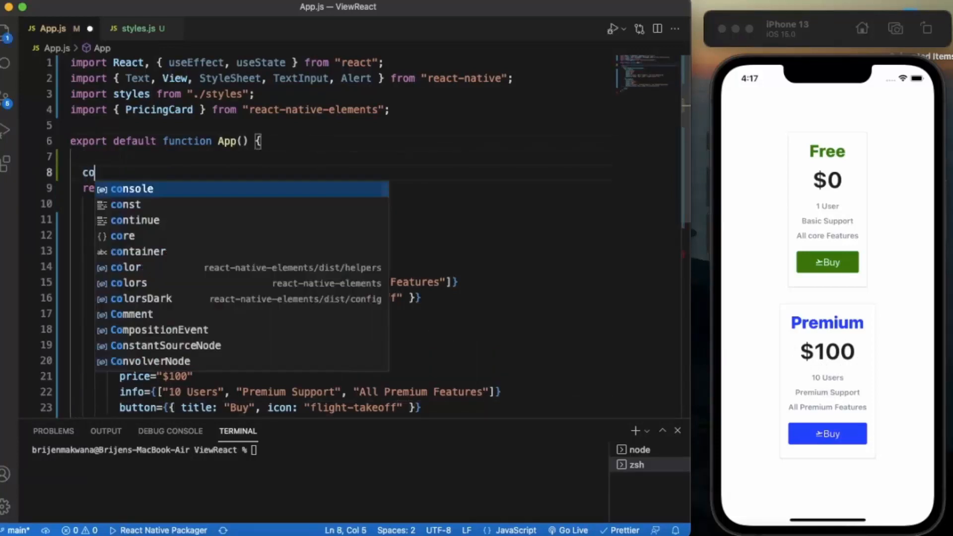
{"action": "type", "text": "nst "}
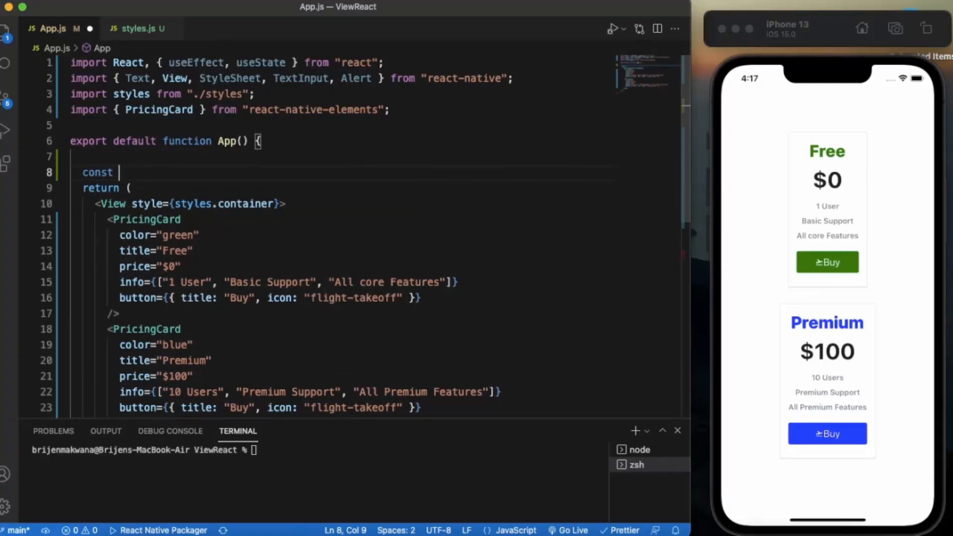
{"action": "type", "text": "press "}
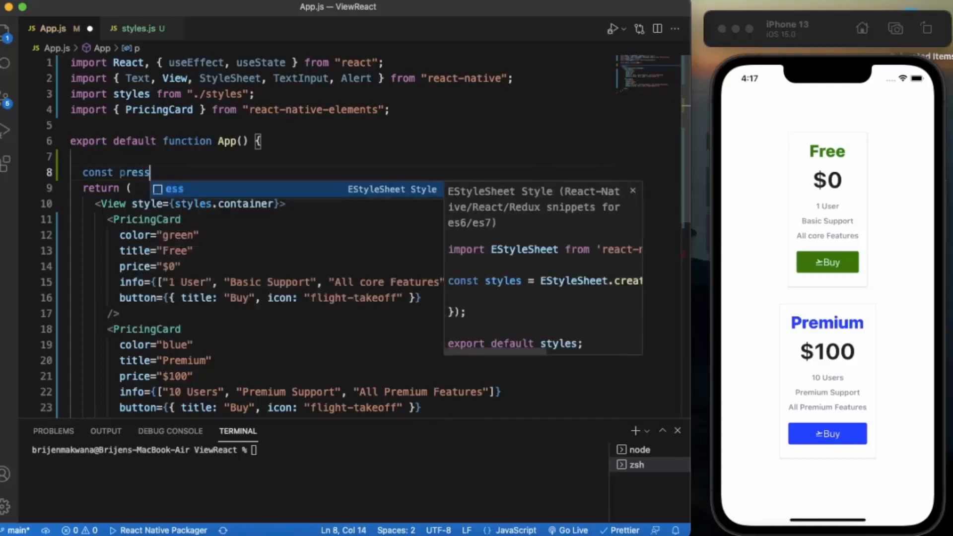
{"action": "type", "text": "= () "}
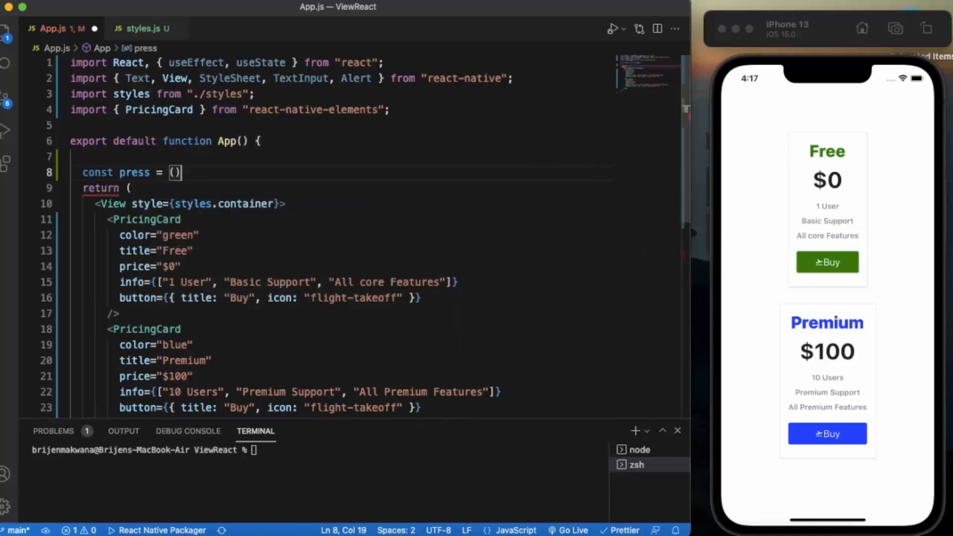
{"action": "type", "text": "=>"}
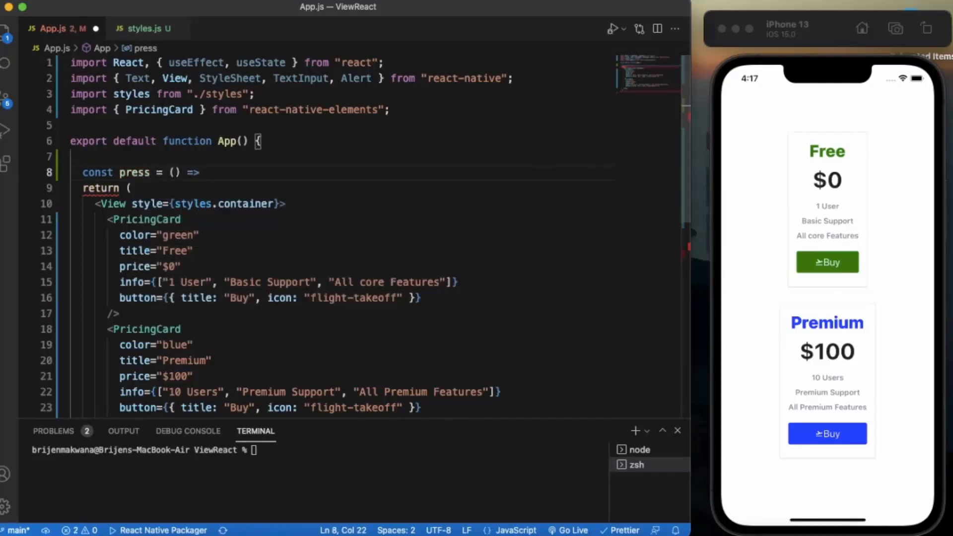
{"action": "type", "text": "{"}
{"action": "key", "text": "Return"}
{"action": "type", "text": "Ale"}
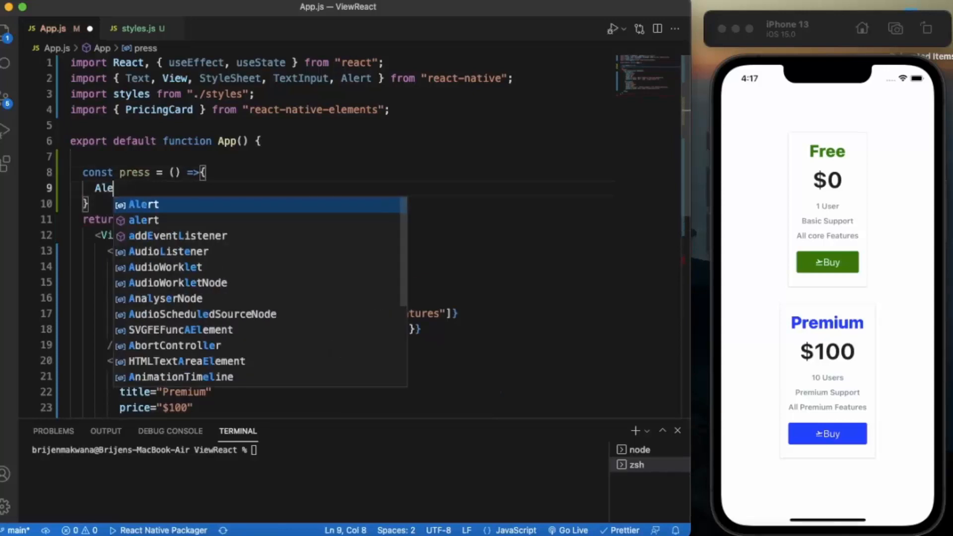
{"action": "key", "text": "Return"}
{"action": "type", "text": ".al"}
{"action": "key", "text": "Return"}
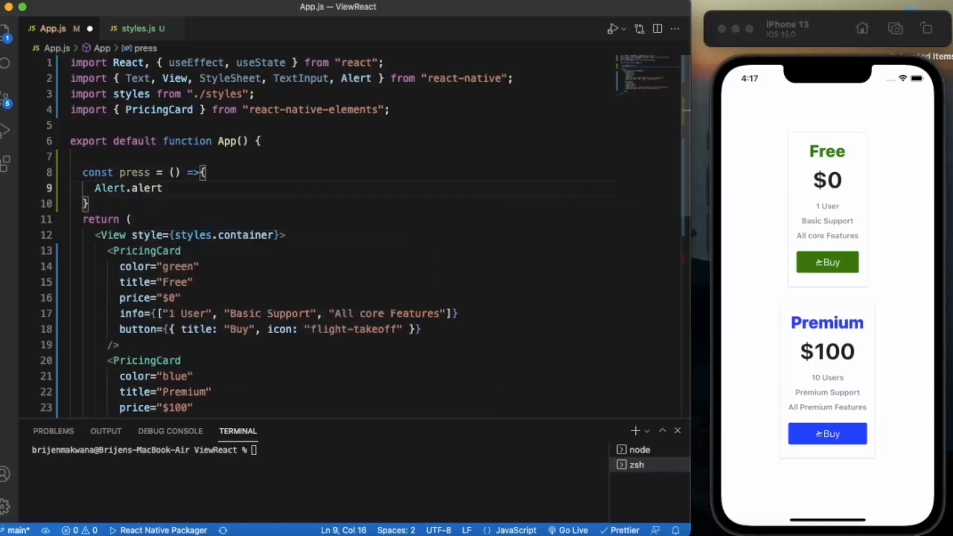
{"action": "type", "text": "(\""}
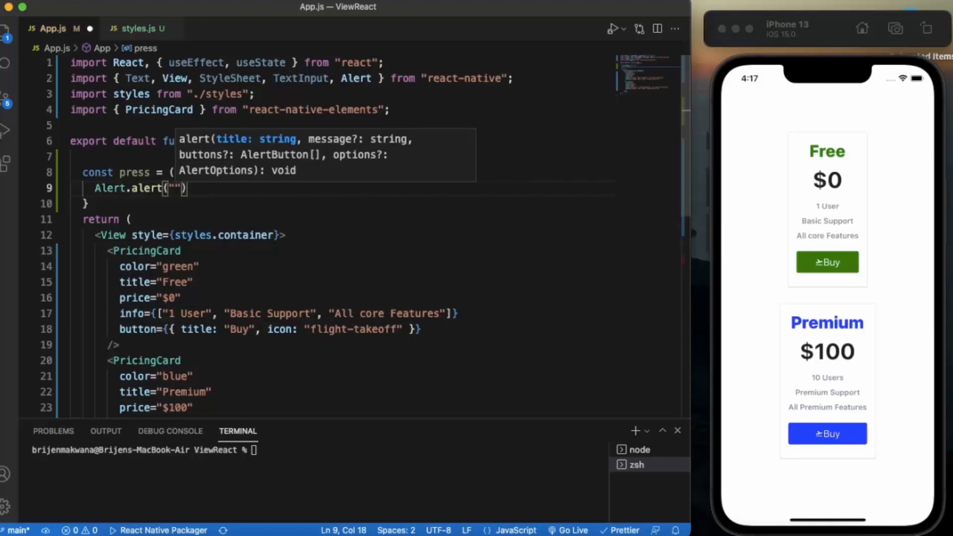
{"action": "type", "text": "Su"}
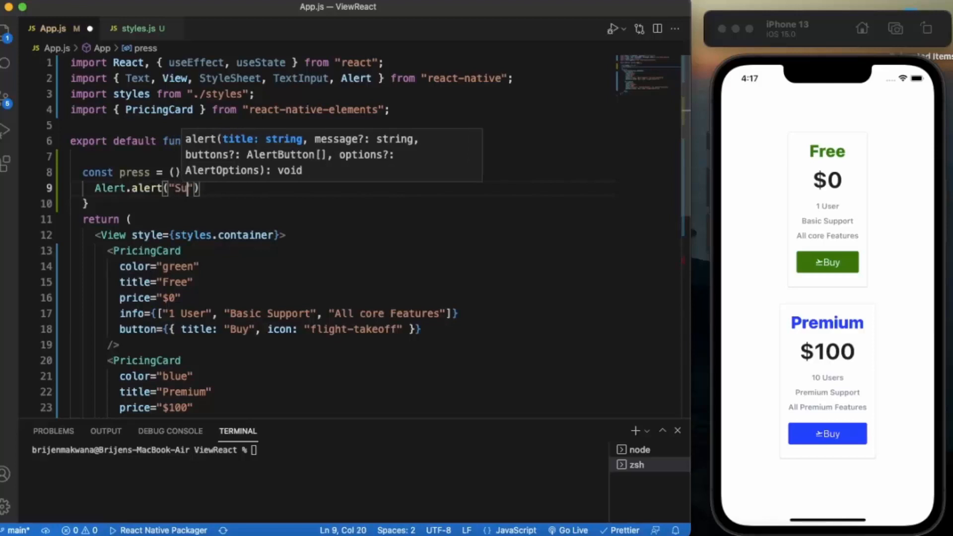
{"action": "type", "text": "ccessfu"}
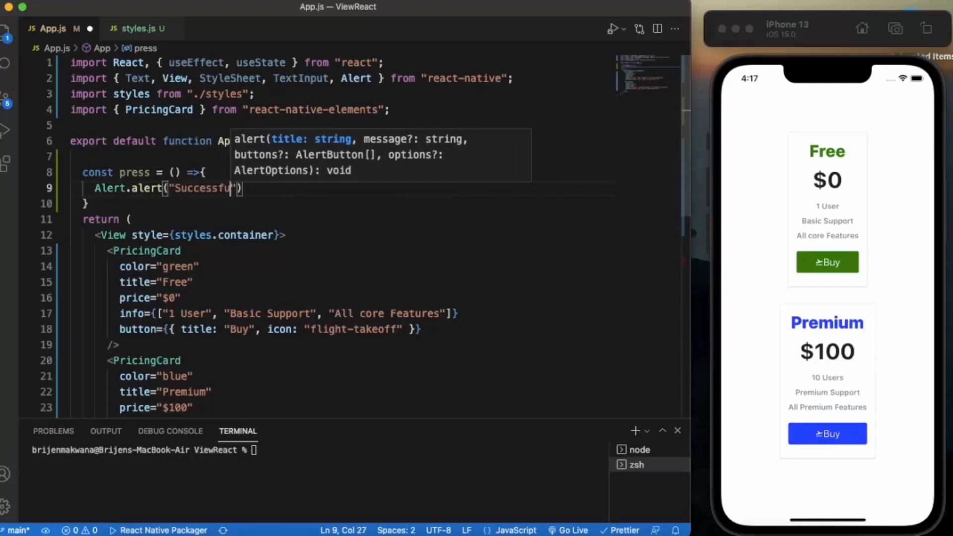
{"action": "type", "text": "l P"}
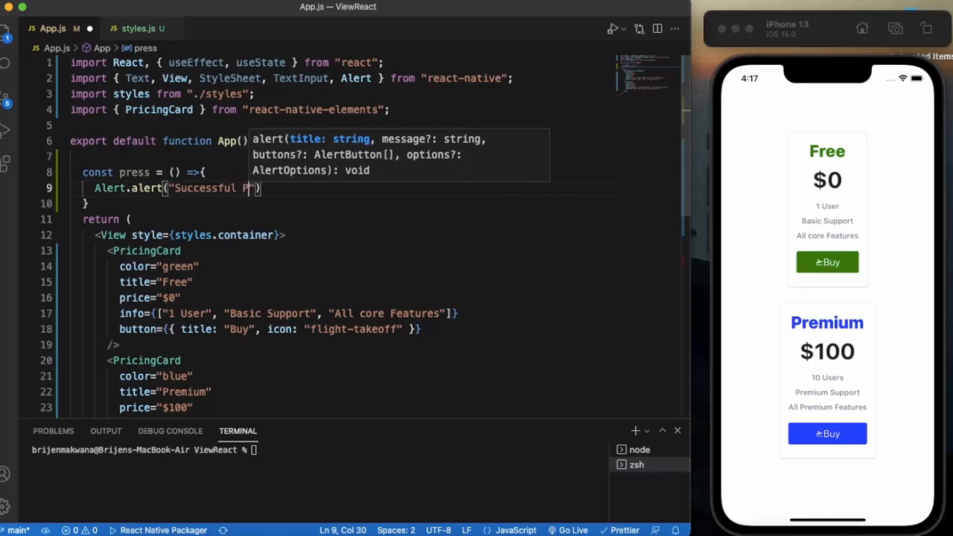
{"action": "type", "text": "urchase"}
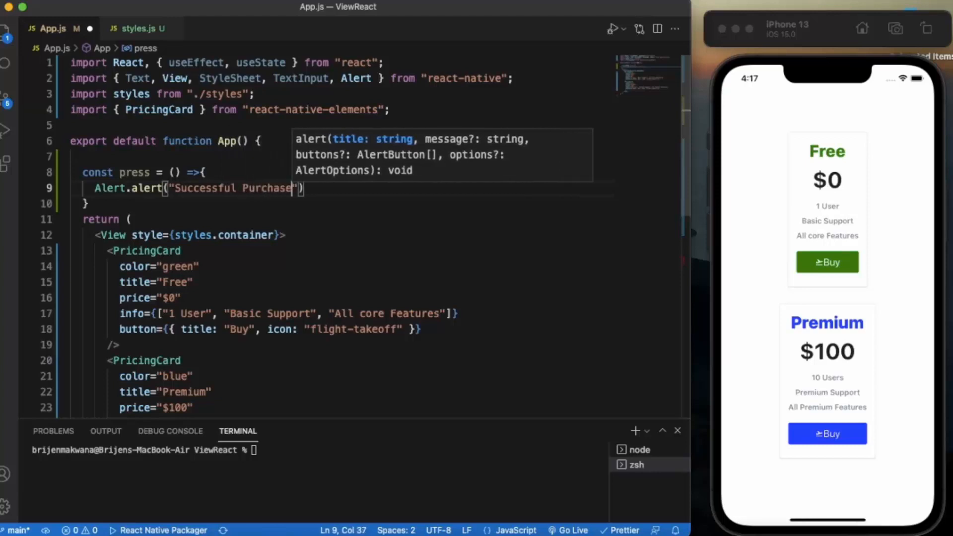
{"action": "type", "text": "\",\""}
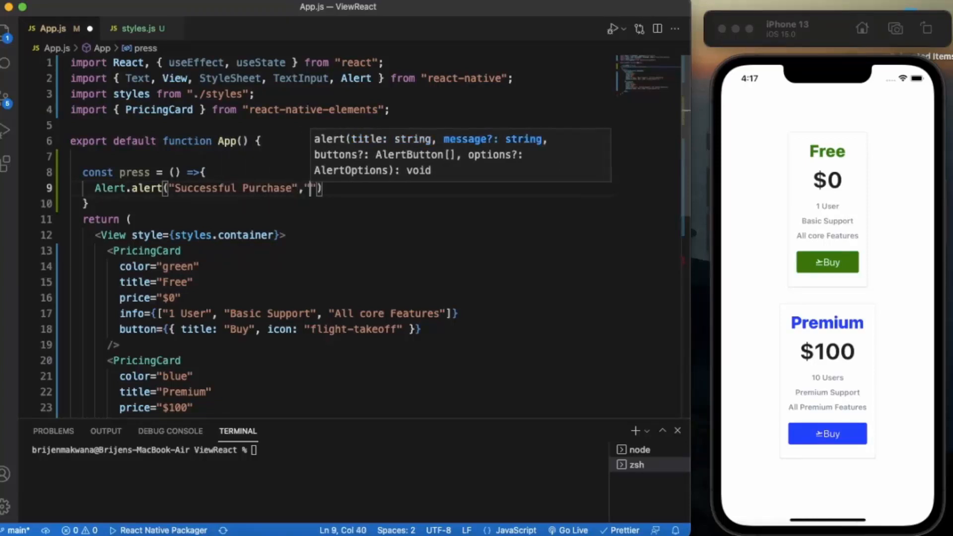
{"action": "type", "text": "You ha"}
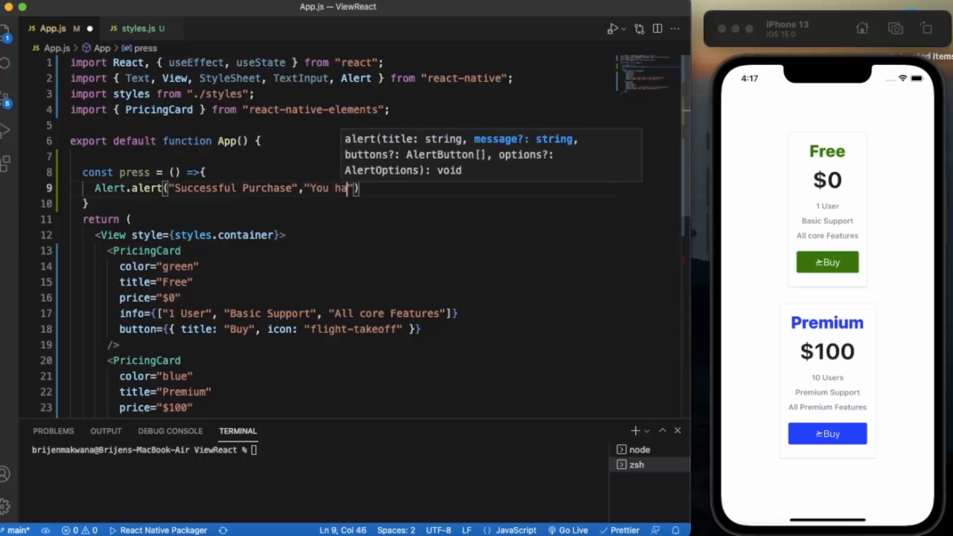
{"action": "type", "text": "ve pur"}
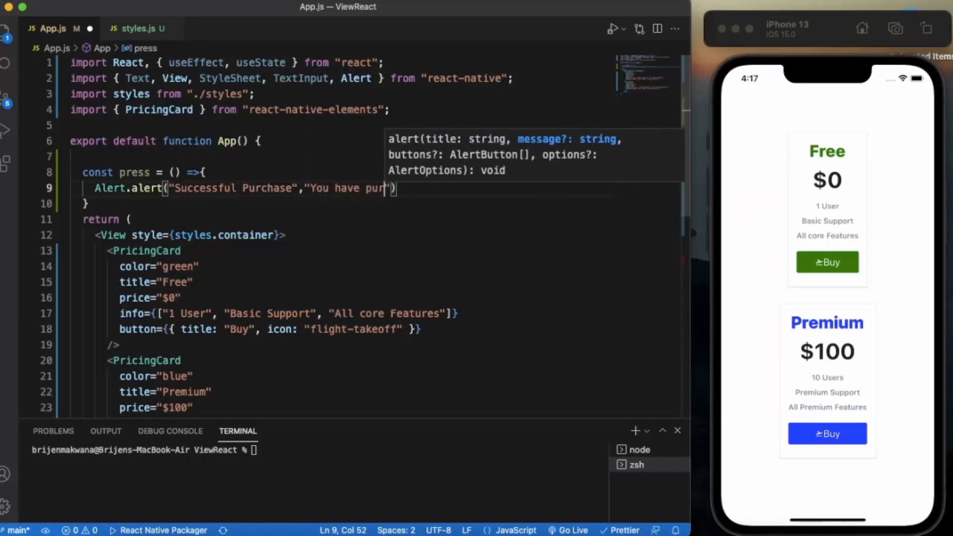
{"action": "type", "text": "chased "}
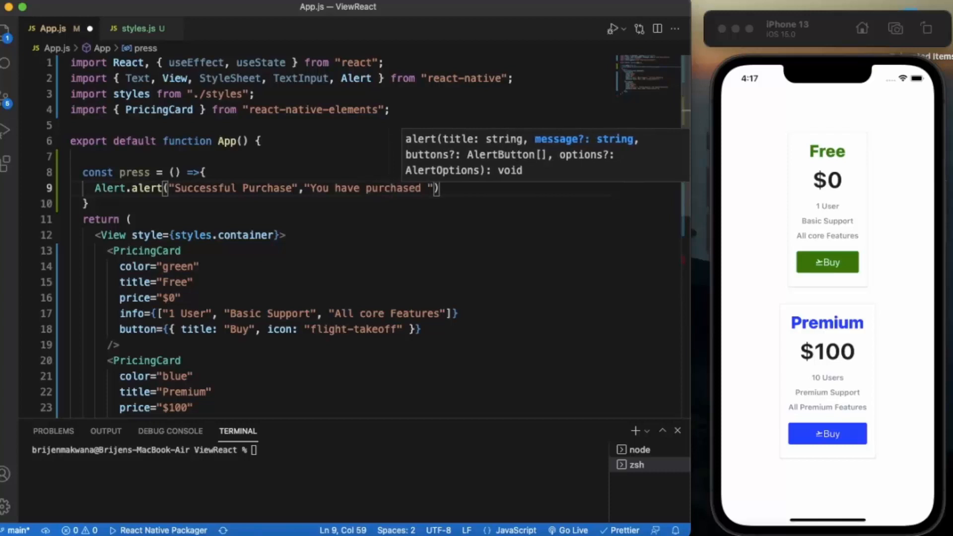
{"action": "type", "text": "this pac"}
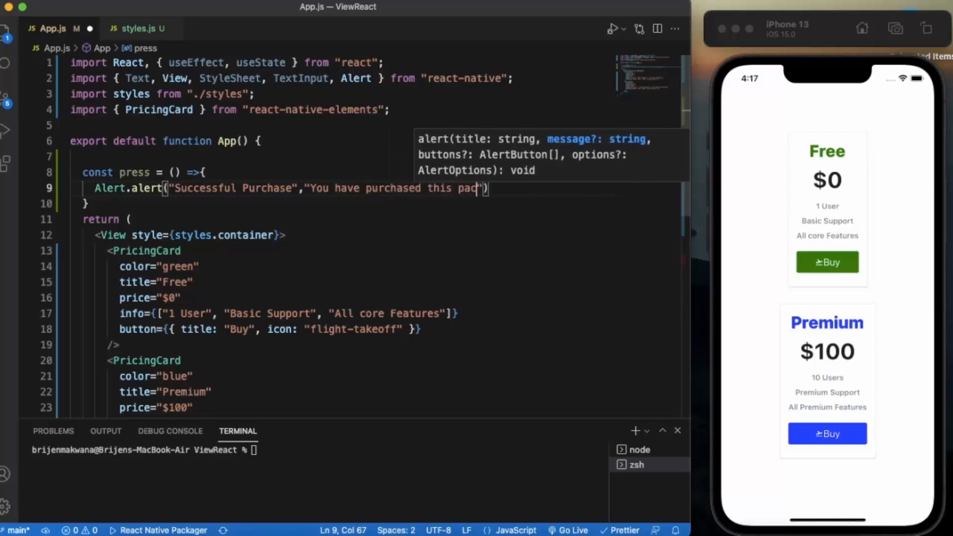
{"action": "type", "text": "kage"}
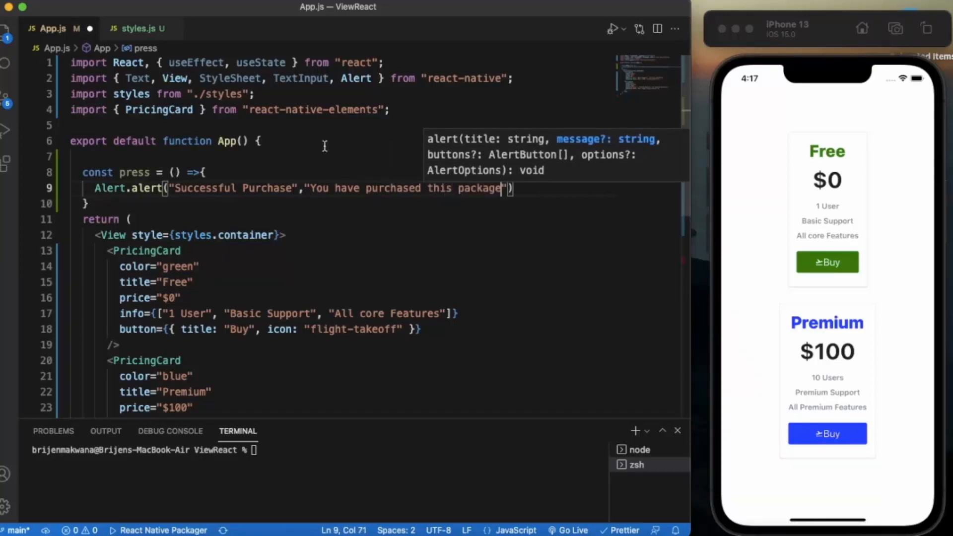
{"action": "scroll", "coordinate": [287, 235], "scroll_direction": "down", "scroll_amount": 1}
{"action": "scroll", "coordinate": [286, 235], "scroll_direction": "down", "scroll_amount": 2}
{"action": "scroll", "coordinate": [286, 235], "scroll_direction": "down", "scroll_amount": 2}
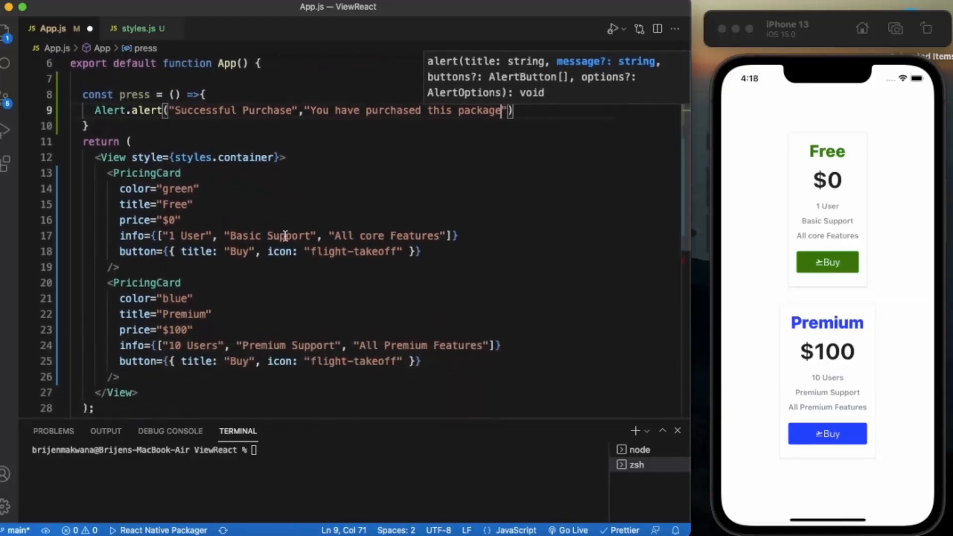
{"action": "scroll", "coordinate": [285, 235], "scroll_direction": "down", "scroll_amount": 1}
{"action": "scroll", "coordinate": [335, 213], "scroll_direction": "down", "scroll_amount": 2}
- Pass onButtonPress={press} to the Free PricingCard
{"action": "left_click", "coordinate": [433, 197]}
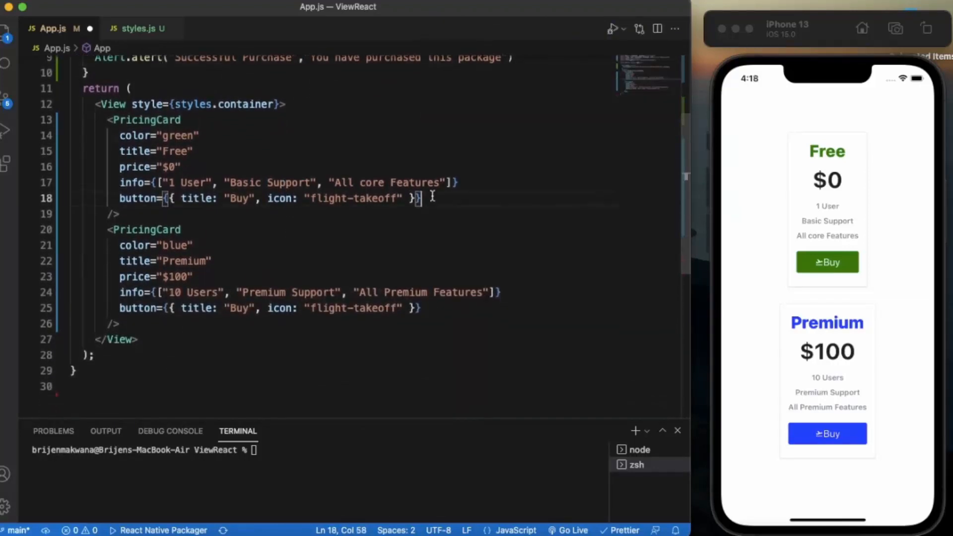
{"action": "key", "text": "Return"}
{"action": "type", "text": "on"}
{"action": "key", "text": "Return"}
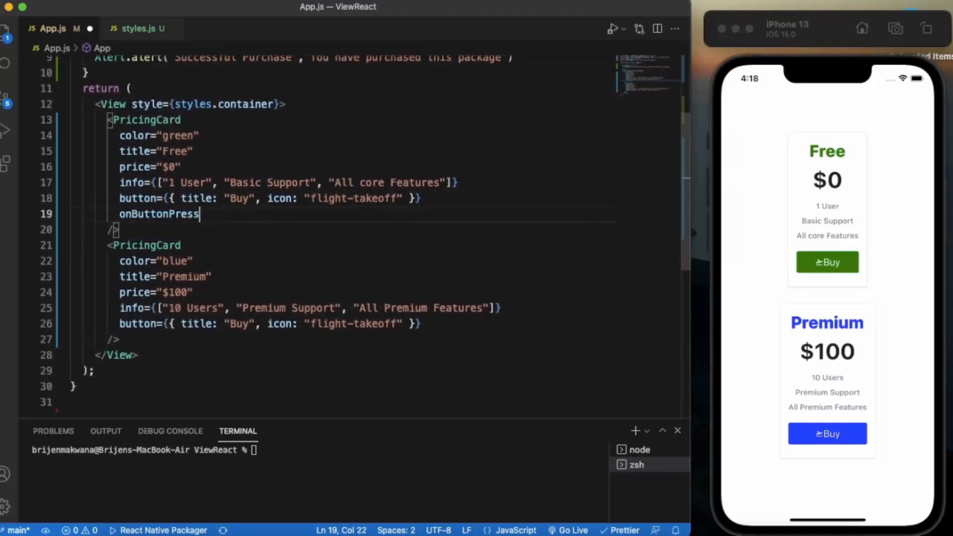
{"action": "type", "text": "{pr"}
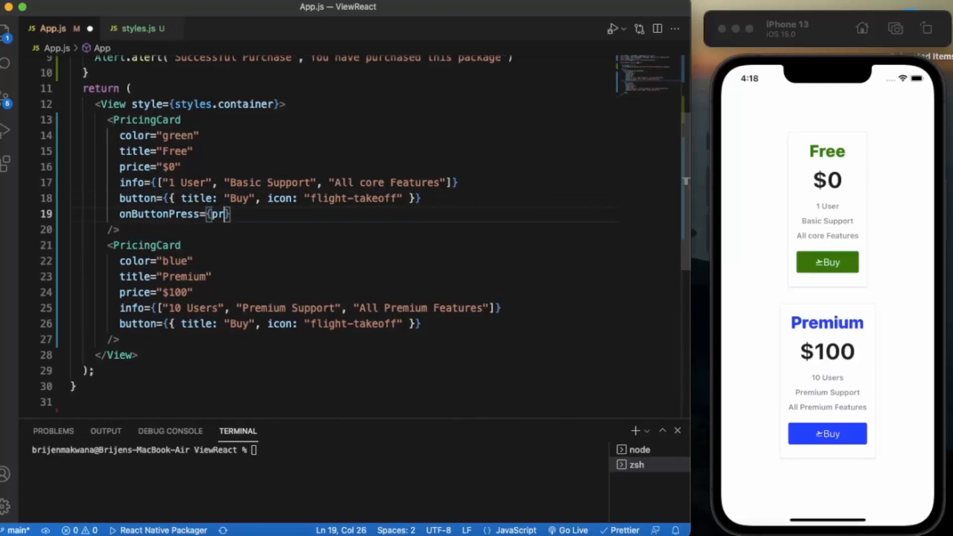
{"action": "type", "text": "ess"}
{"action": "left_click", "coordinate": [482, 205]}
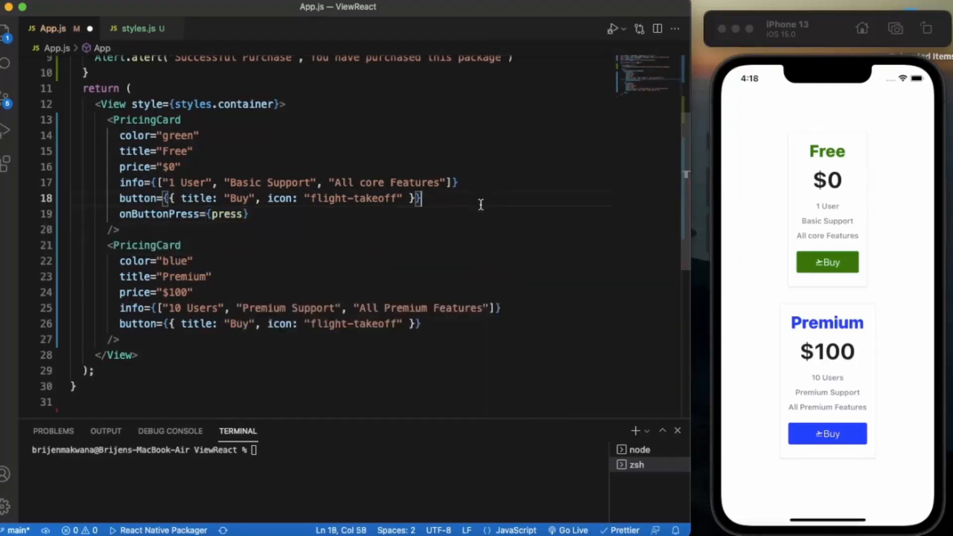
- Pass onButtonPress={press} to the Premium PricingCard and save App.js
{"action": "left_click", "coordinate": [438, 329]}
{"action": "key", "text": "Return"}
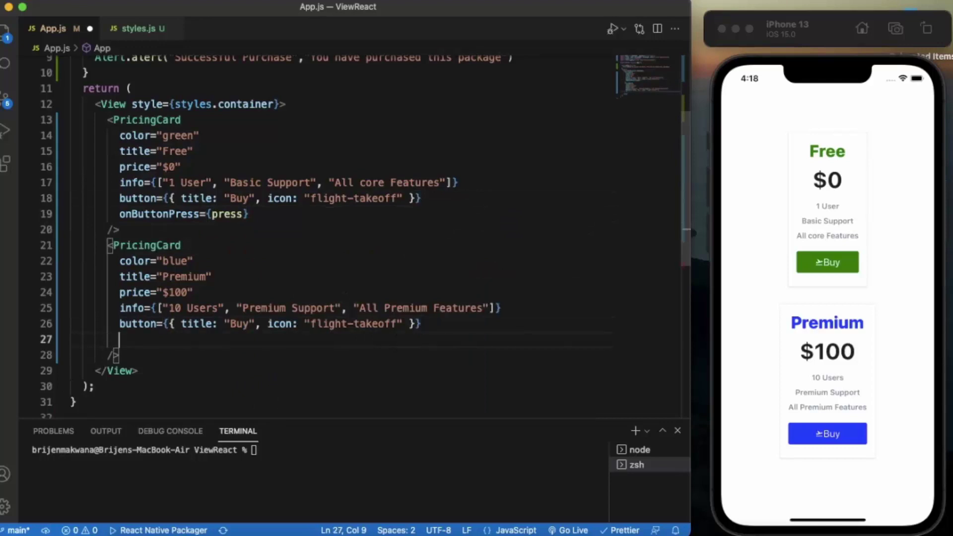
{"action": "type", "text": "onButtonPress="}
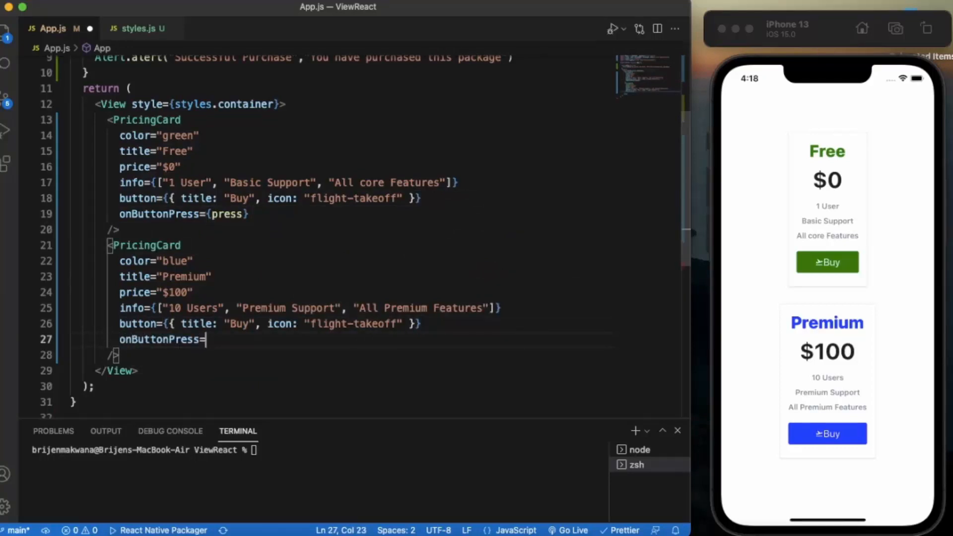
{"action": "type", "text": "{pr"}
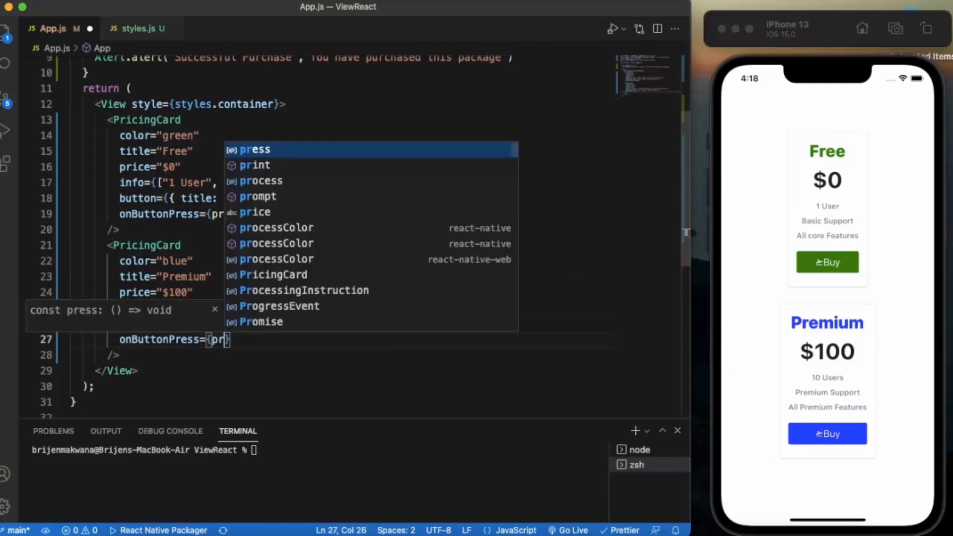
{"action": "key", "text": "Return"}
{"action": "key", "text": "super+s"}
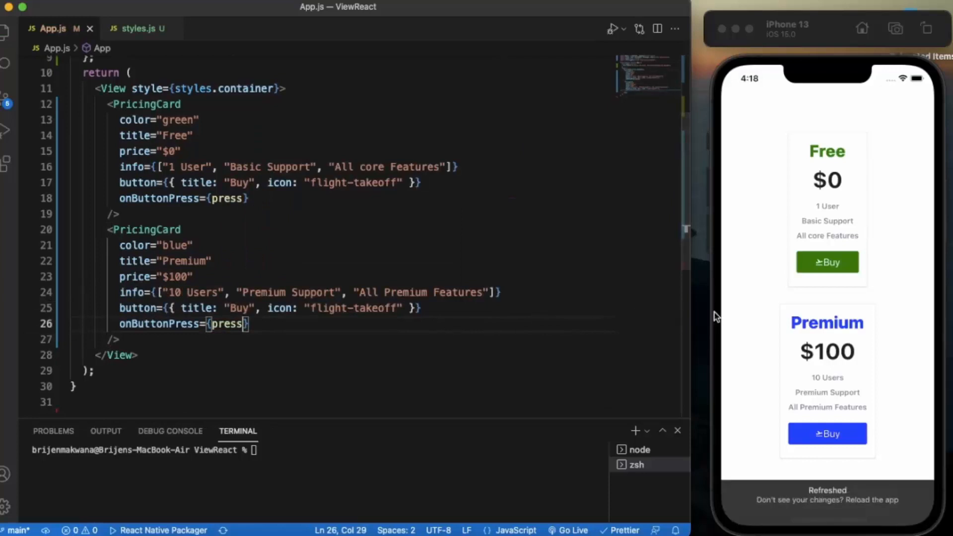
{"action": "left_click", "coordinate": [757, 292]}
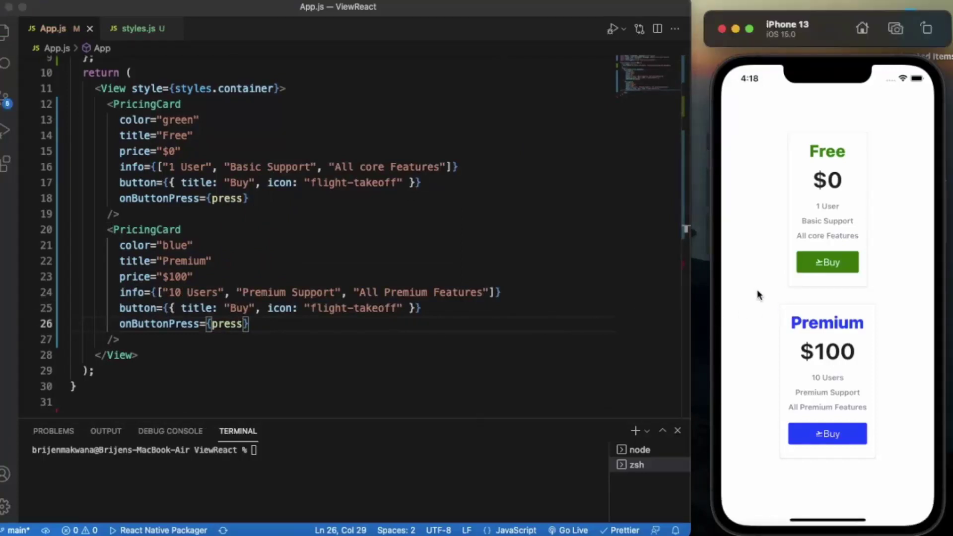
{"action": "left_click", "coordinate": [823, 268]}
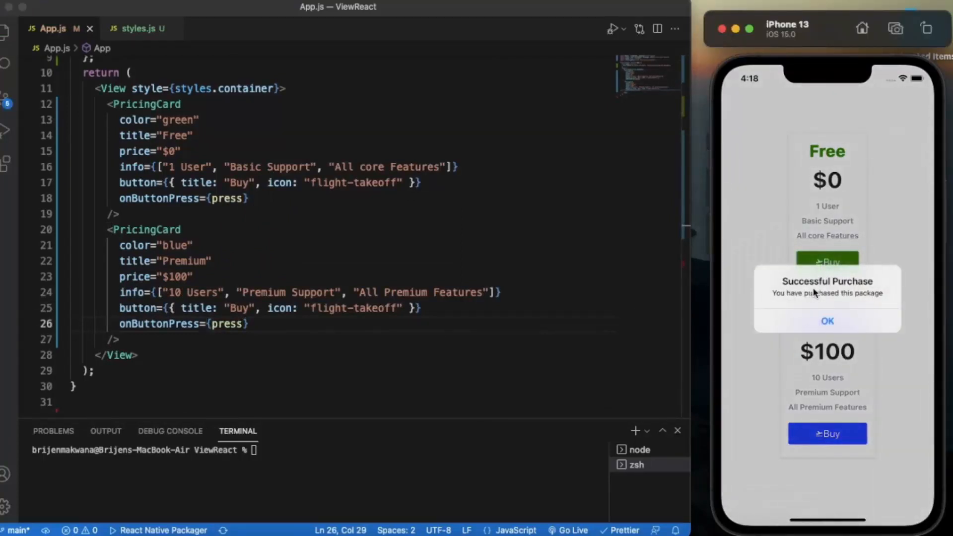
{"action": "left_click", "coordinate": [827, 319]}
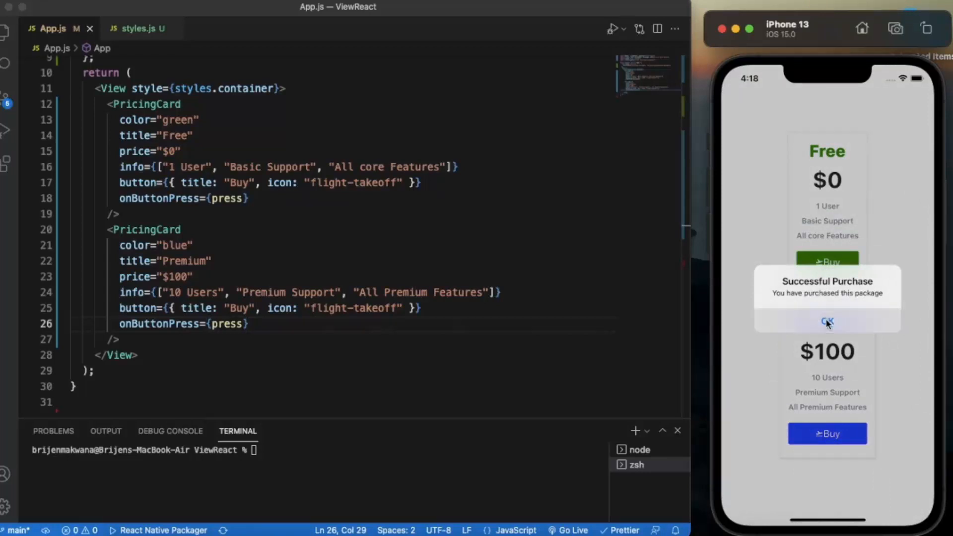
{"action": "left_click", "coordinate": [832, 440]}
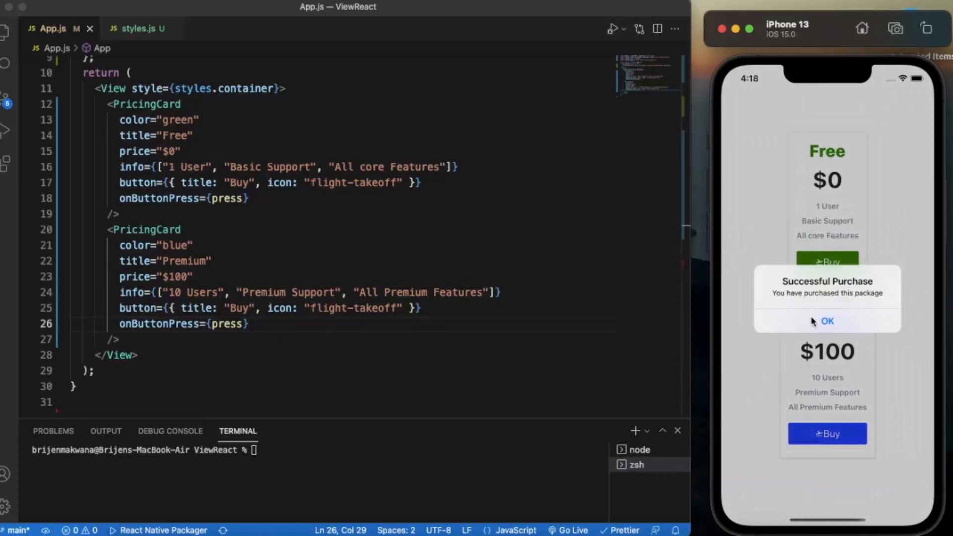
{"action": "left_click", "coordinate": [827, 321]}
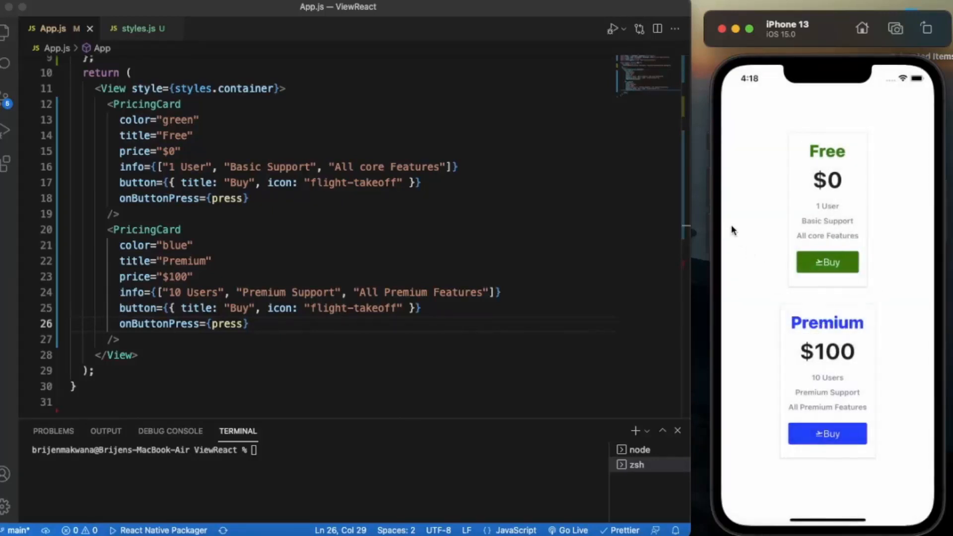
{"action": "scroll", "coordinate": [569, 237], "scroll_direction": "up", "scroll_amount": 1}
{"action": "scroll", "coordinate": [570, 237], "scroll_direction": "up", "scroll_amount": 3}
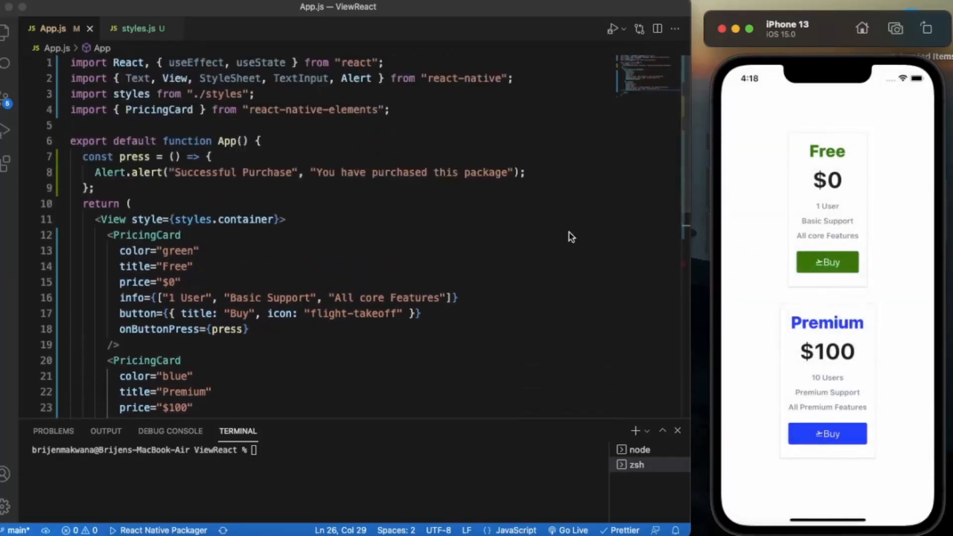